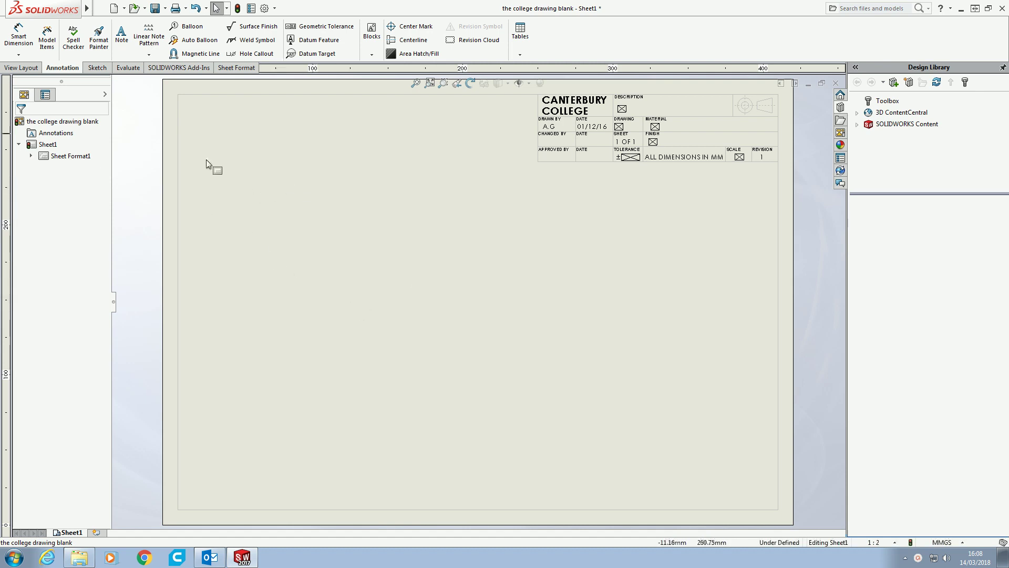
Step: Load TMC.SLDASM from the Toolmakers Clamp folder into a new model view
click(21, 68)
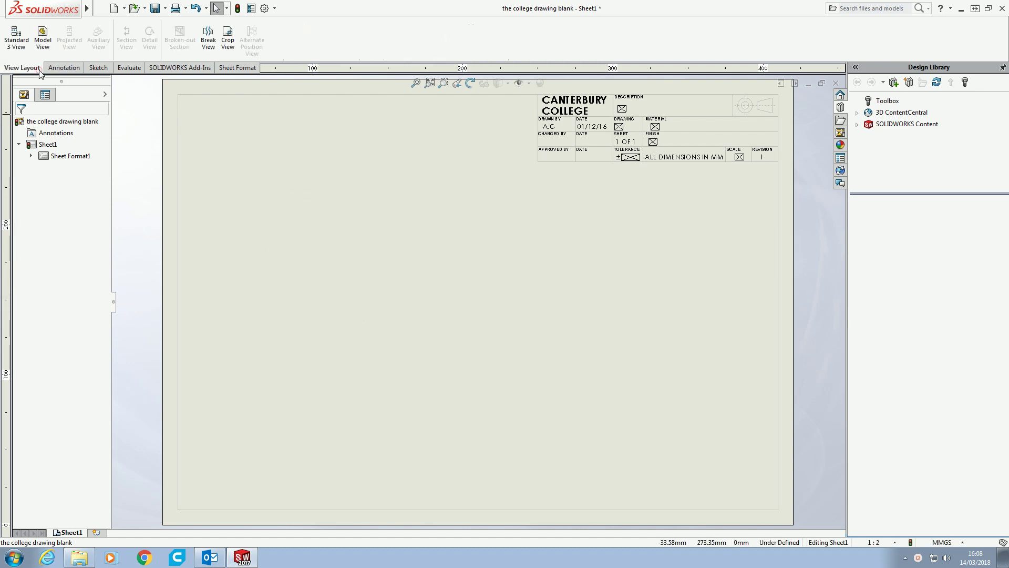
click(43, 37)
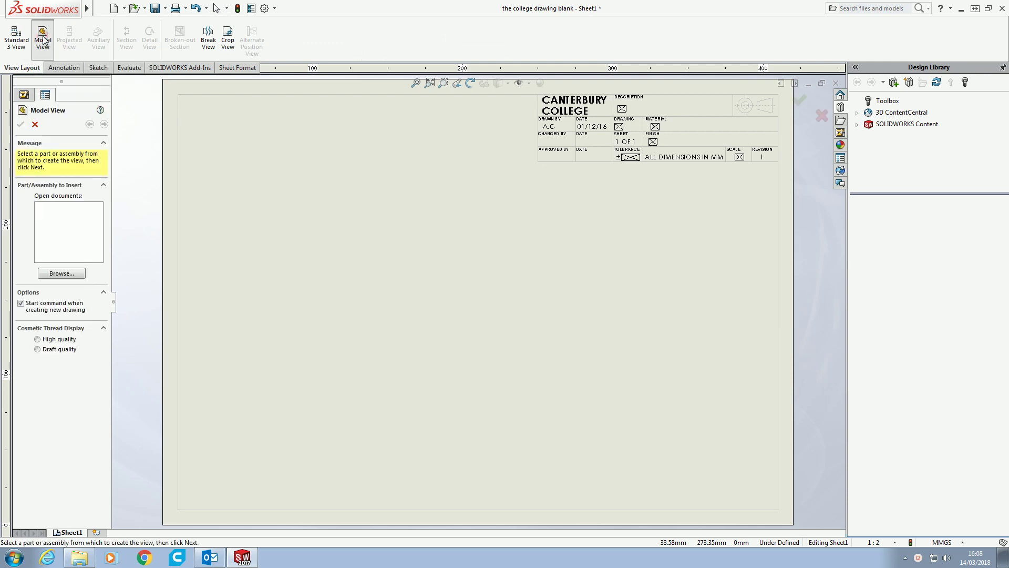
click(61, 273)
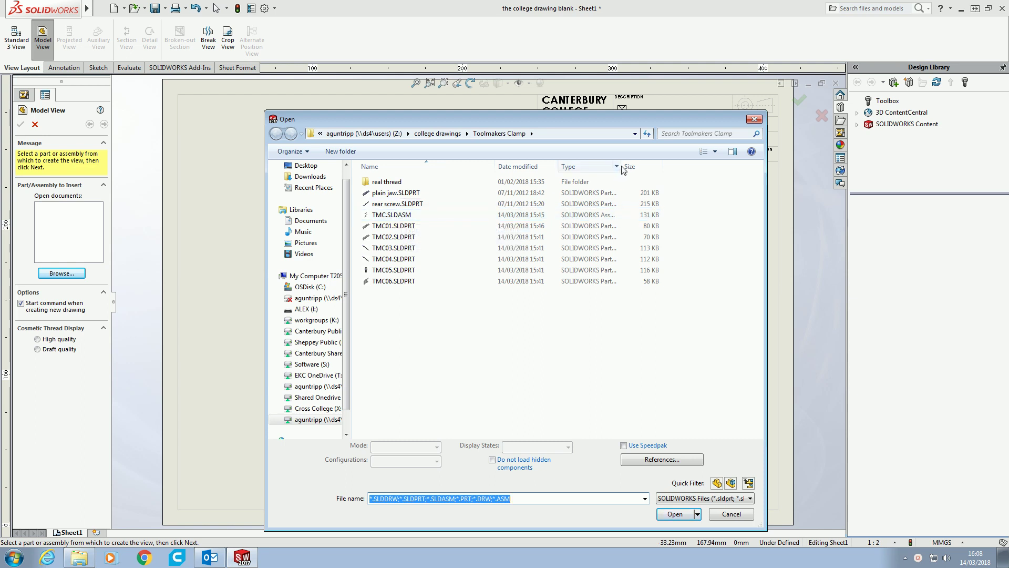
drag(623, 169, 650, 167)
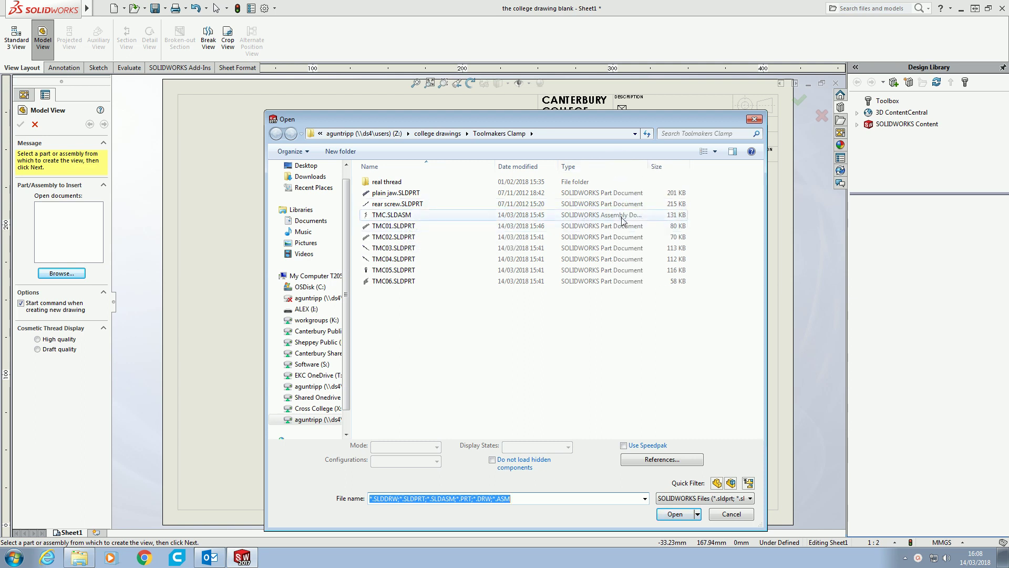
click(420, 214)
click(678, 516)
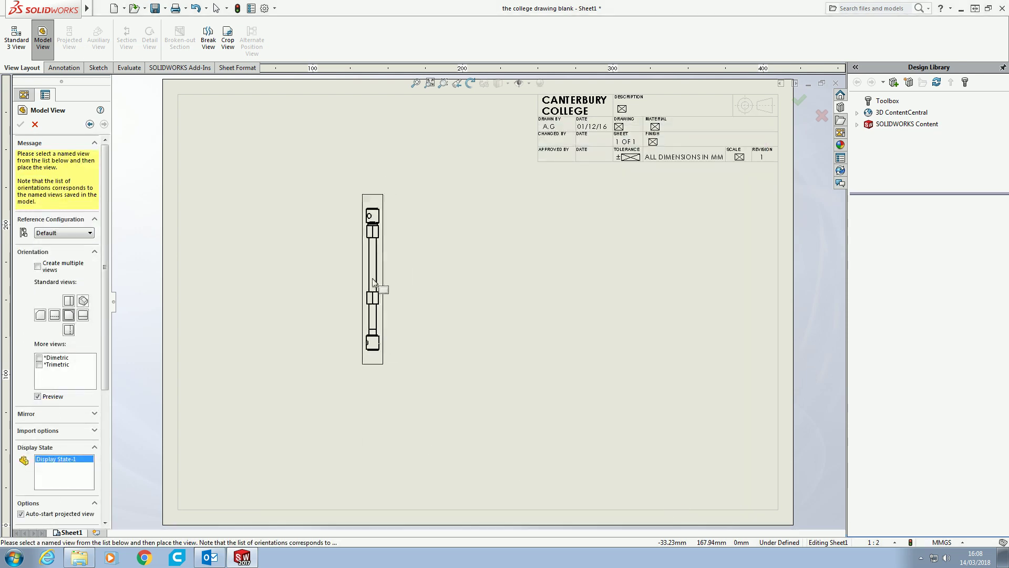
Step: Place the front view at the left with projected right side and top views
click(68, 300)
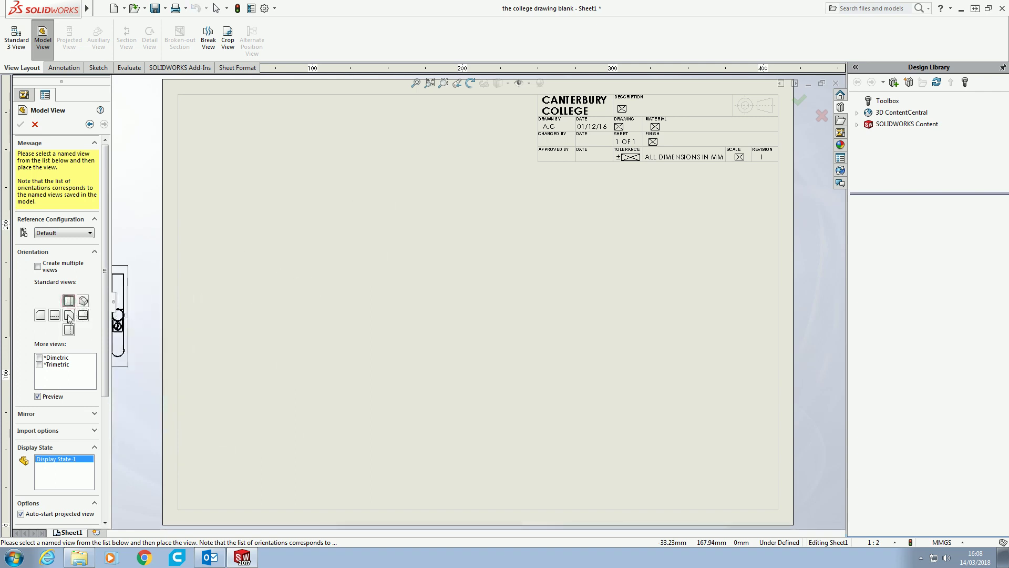
click(83, 315)
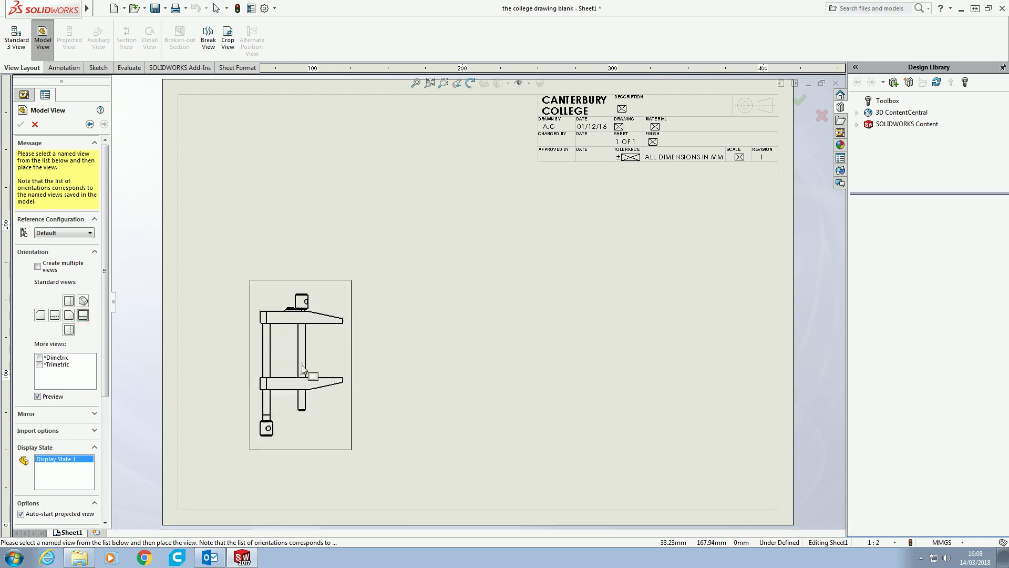
click(283, 374)
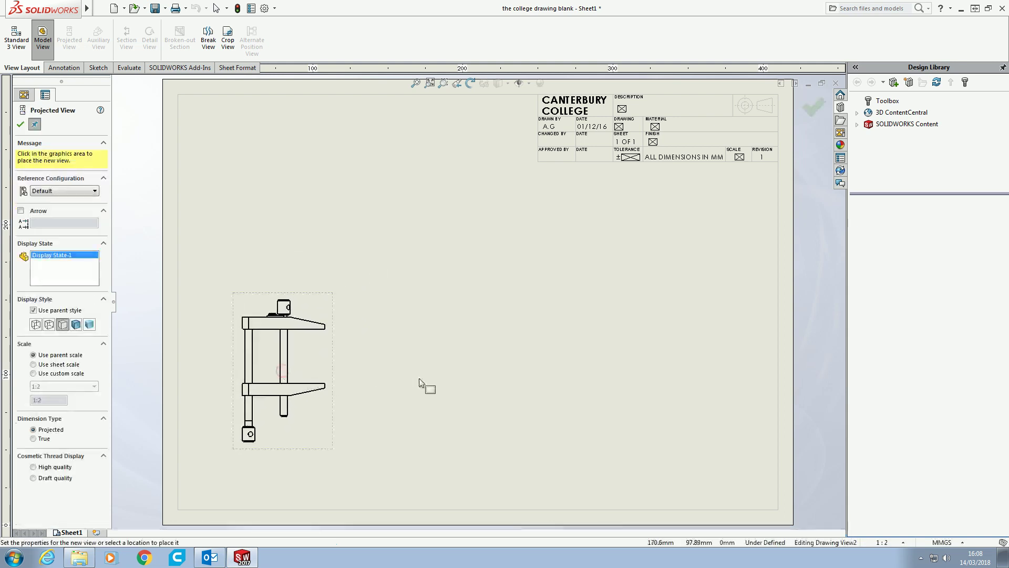
click(424, 374)
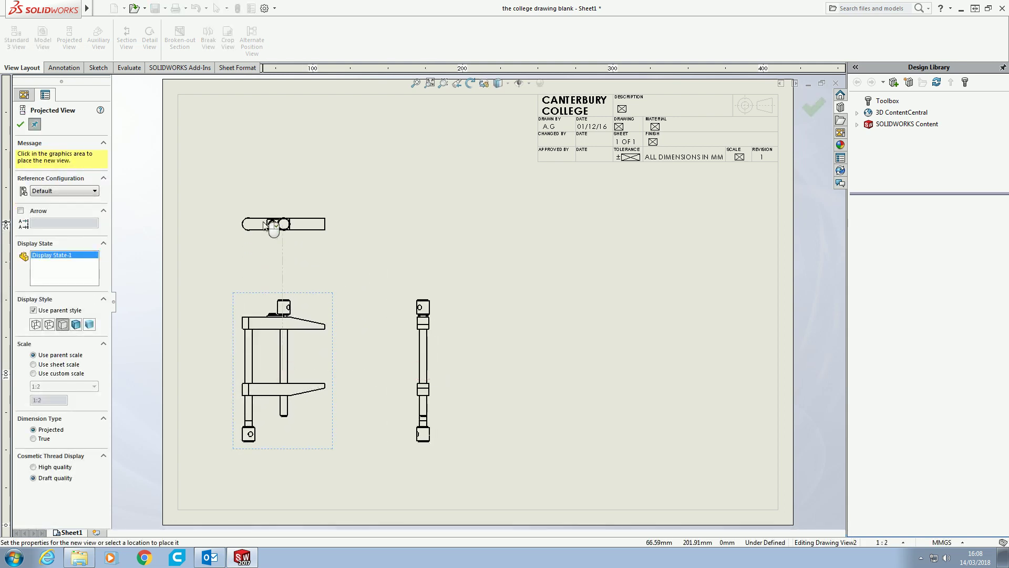
click(272, 207)
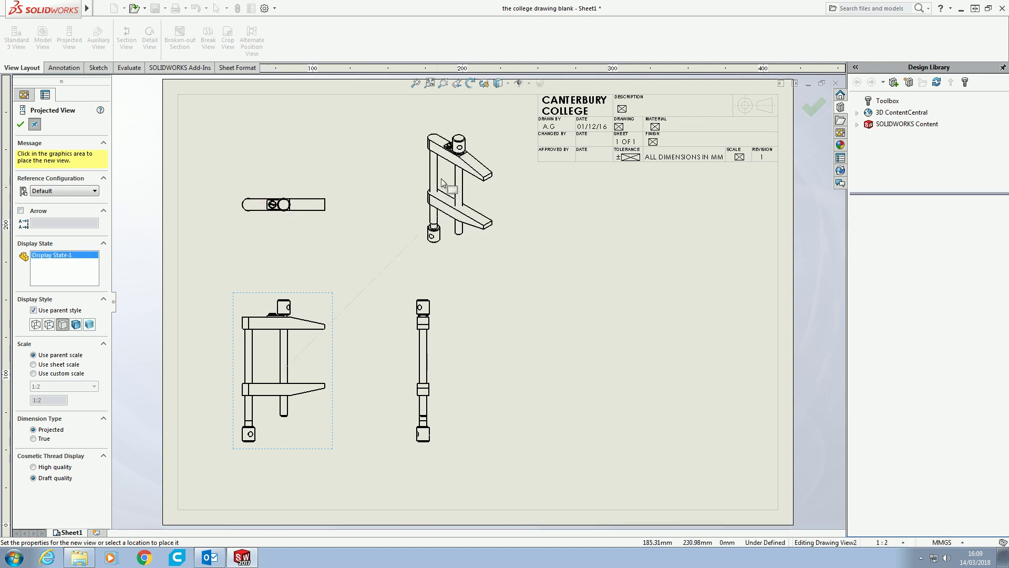
Step: Add an isometric view at the upper right with hidden lines shown dashed
click(440, 178)
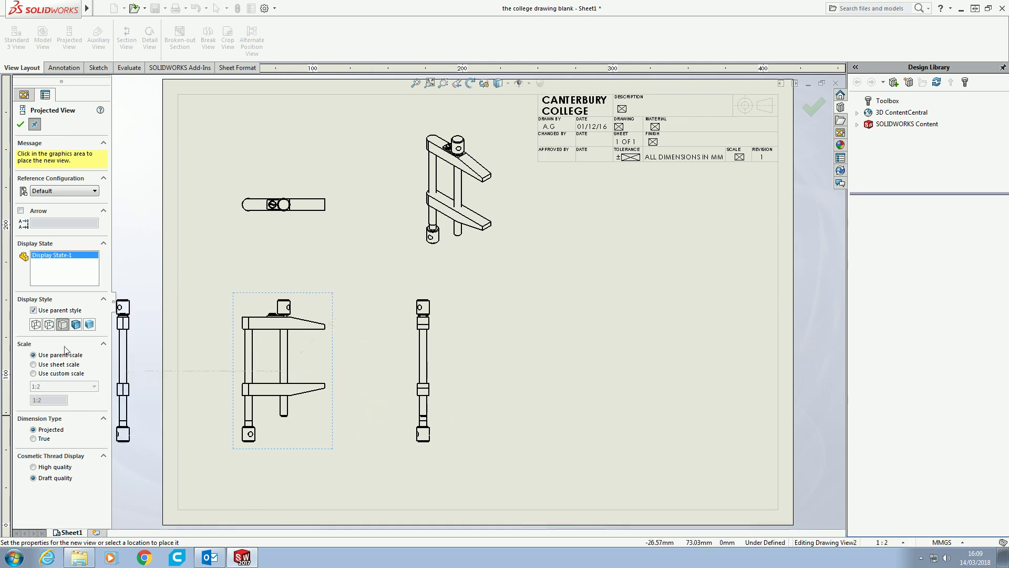
click(49, 325)
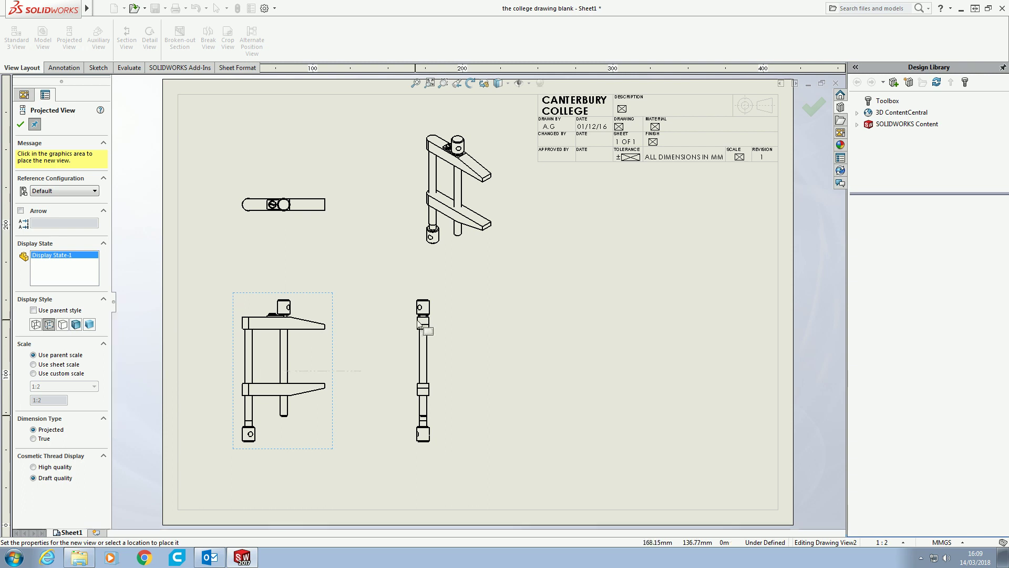
key(Escape)
click(310, 322)
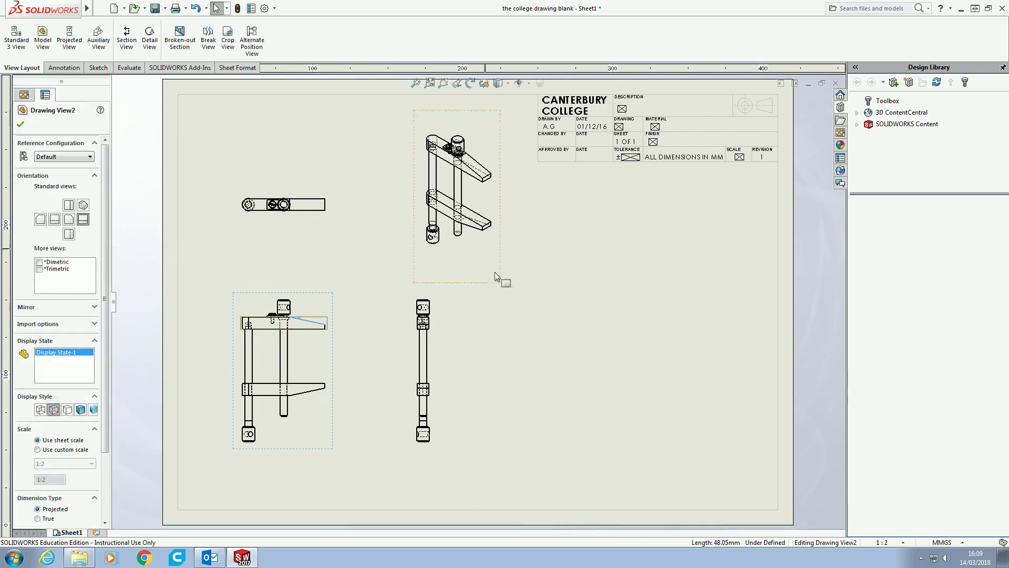
Step: Set the front view to a custom 1:1 scale
click(457, 205)
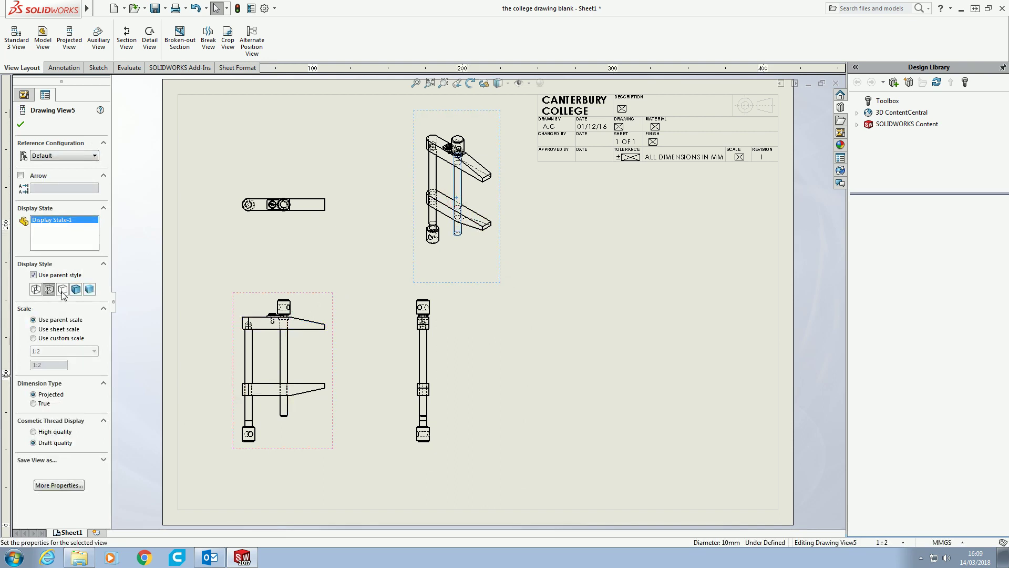
click(586, 405)
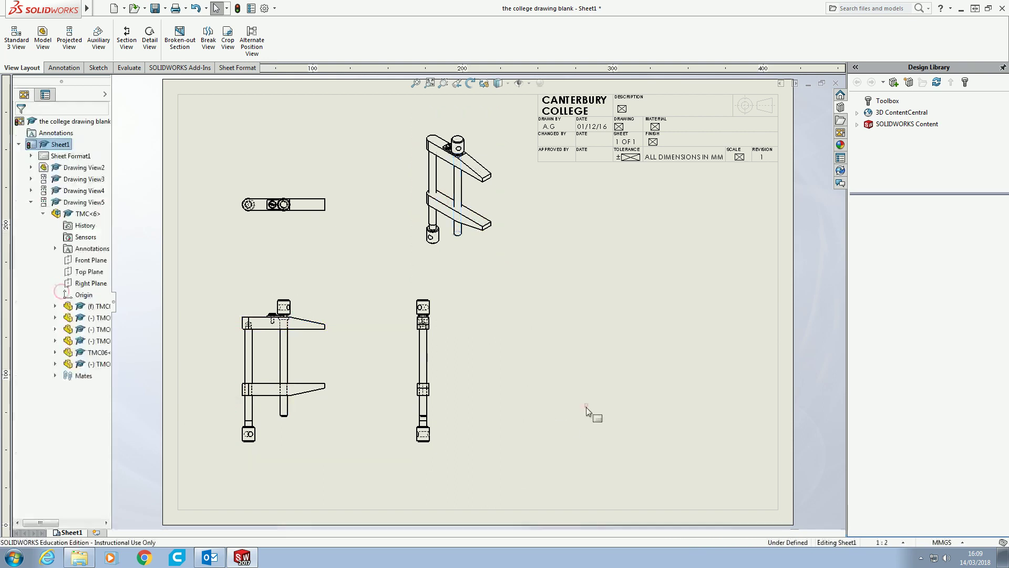
click(420, 444)
click(250, 438)
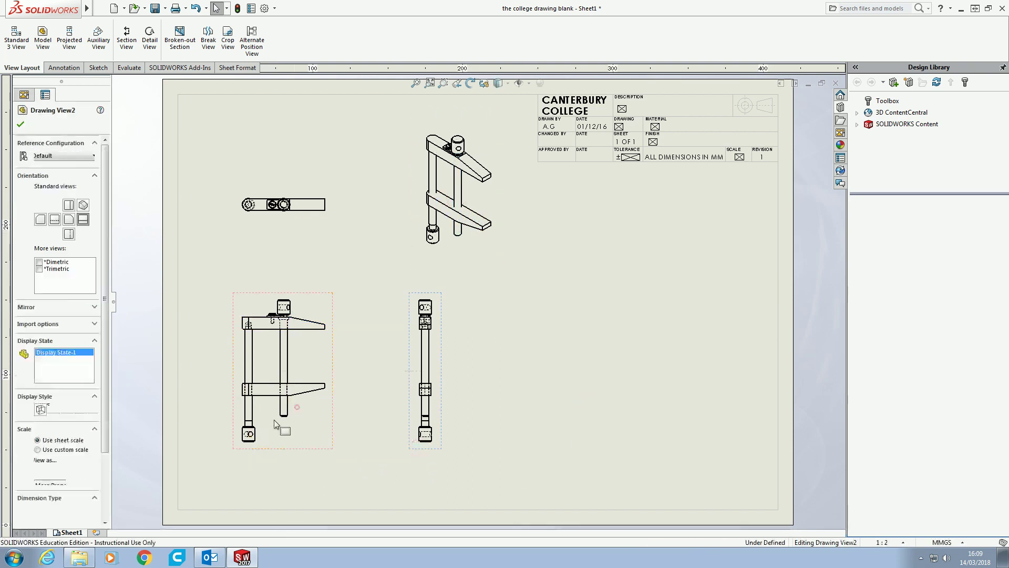
click(37, 449)
click(58, 463)
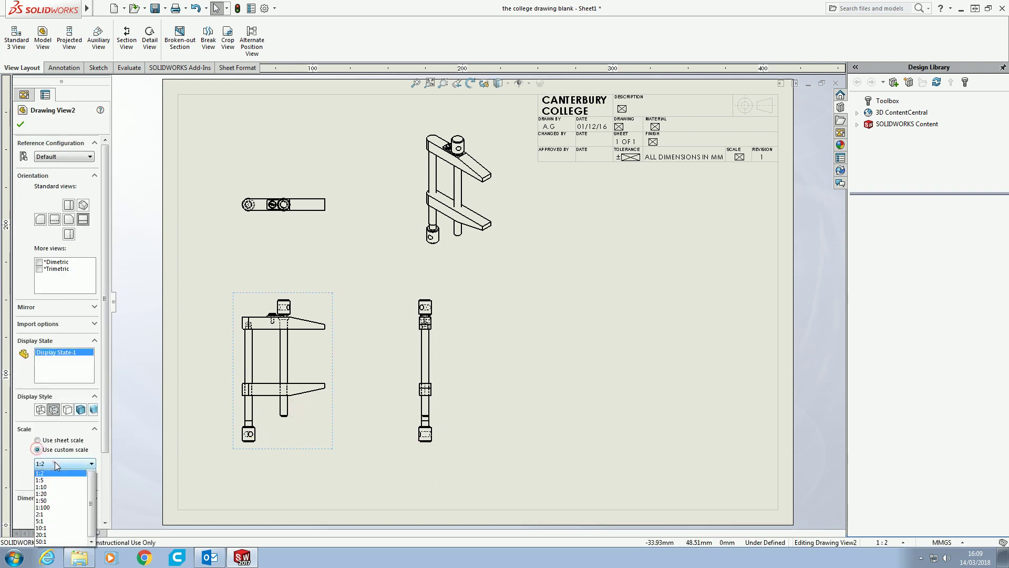
click(59, 477)
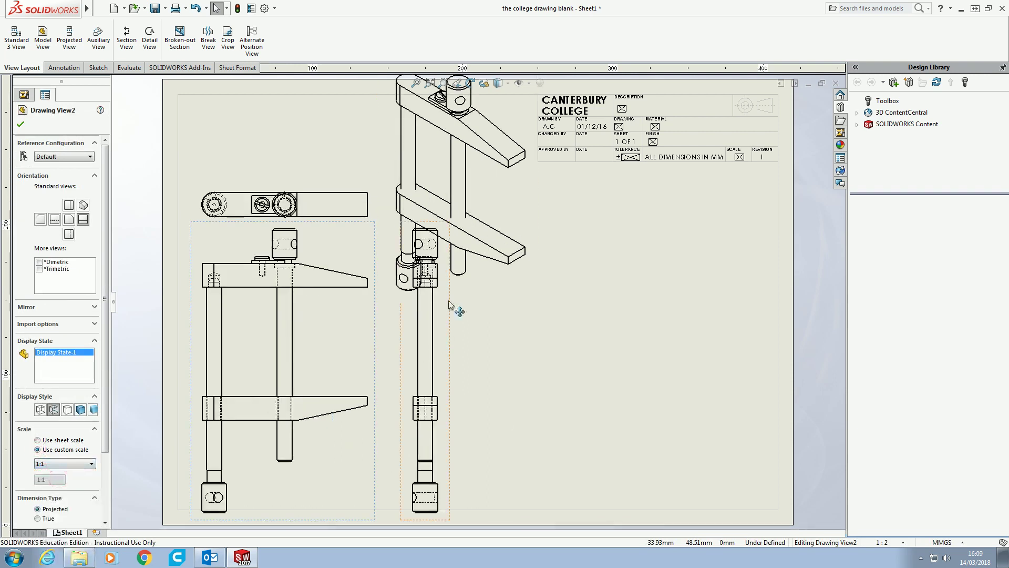
Step: Move the top view up, front view up-left, and isometric view to the lower right
drag(367, 221, 371, 148)
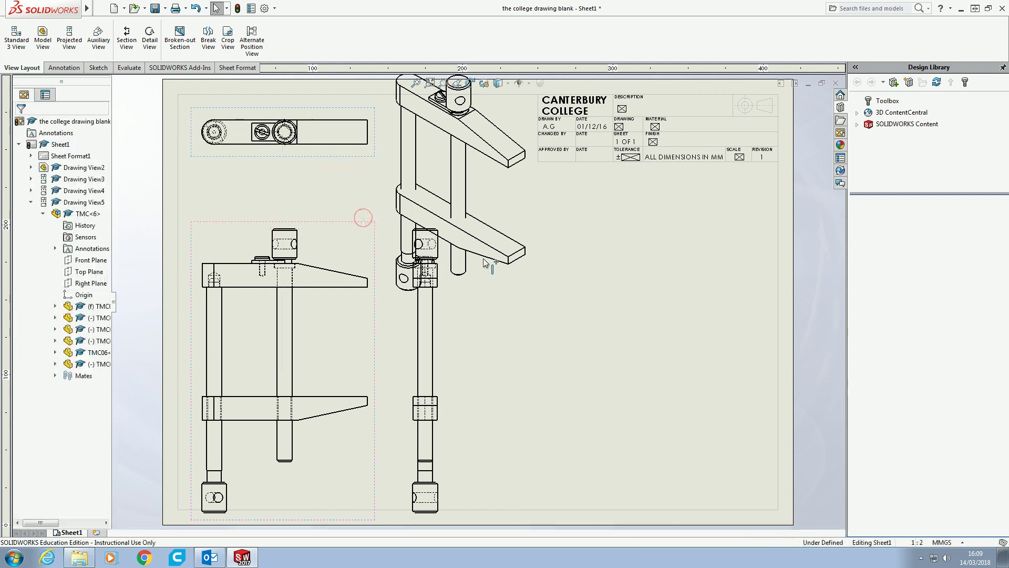
mouse_move(504, 368)
mouse_down()
mouse_move(708, 501)
mouse_move(731, 560)
mouse_up()
mouse_move(375, 463)
mouse_down()
mouse_move(381, 423)
mouse_move(368, 430)
mouse_up()
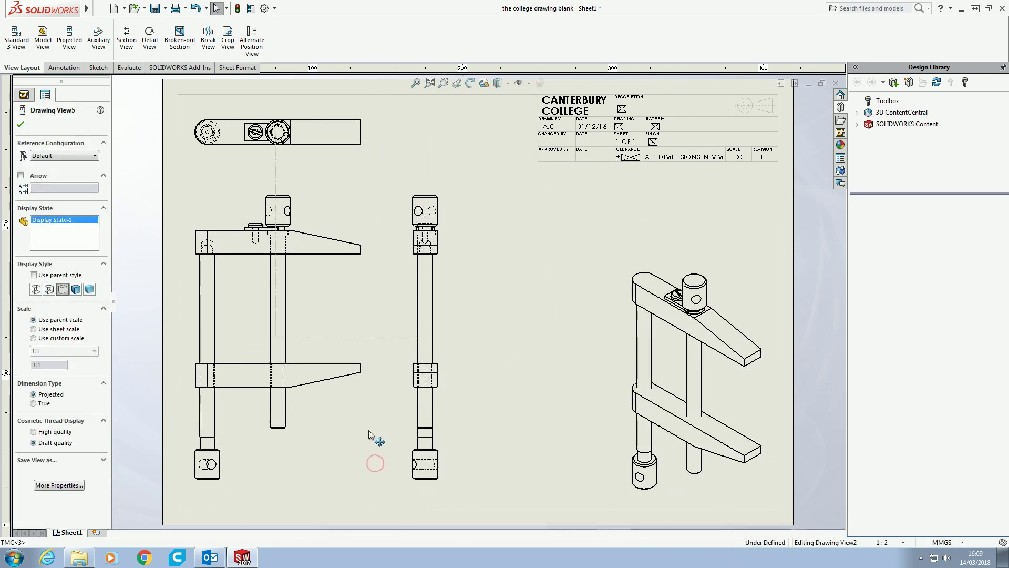
click(493, 456)
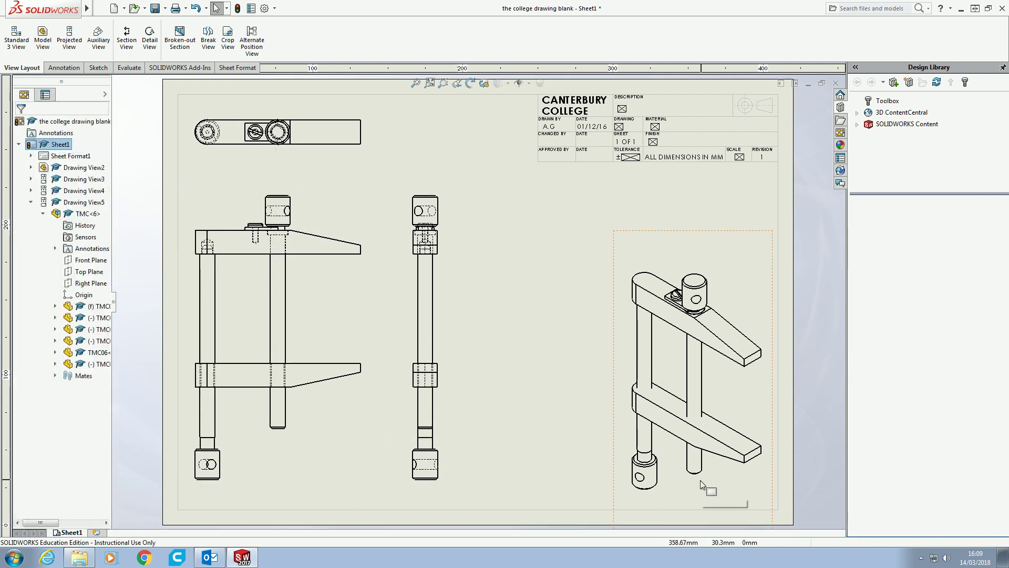
drag(651, 494, 660, 509)
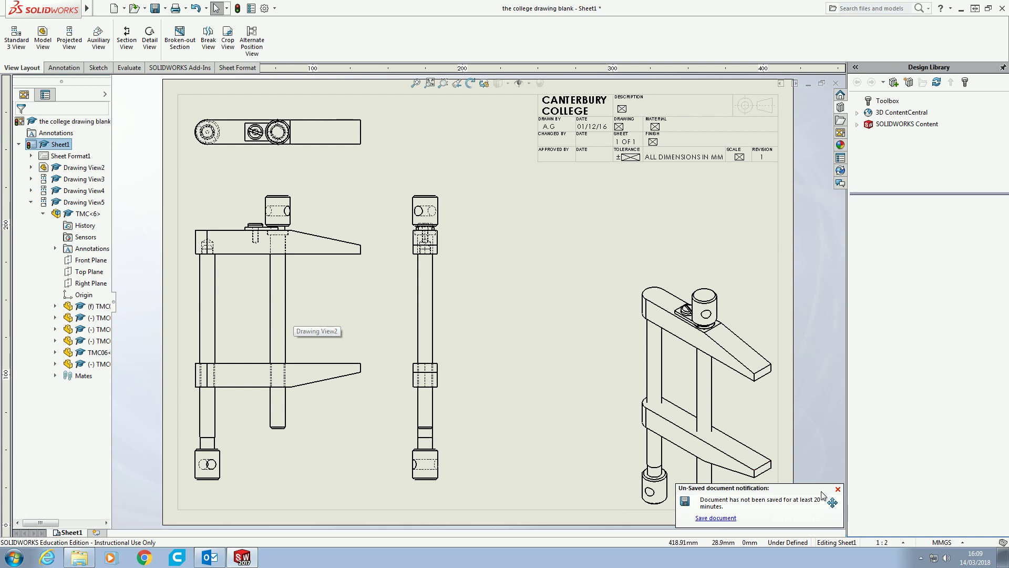
Step: Insert a bill of materials from the front view and place it below the title block
click(63, 68)
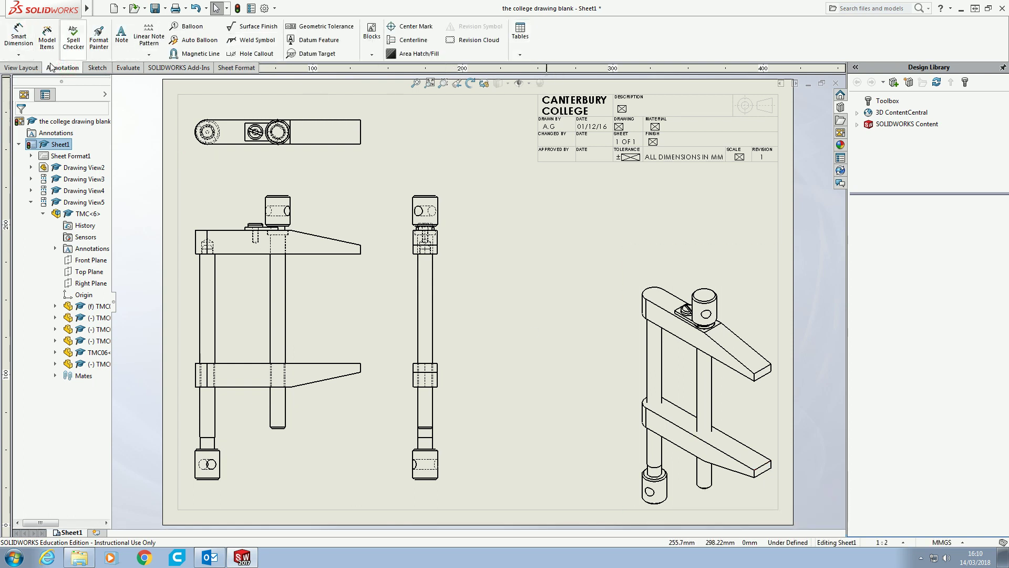
click(517, 53)
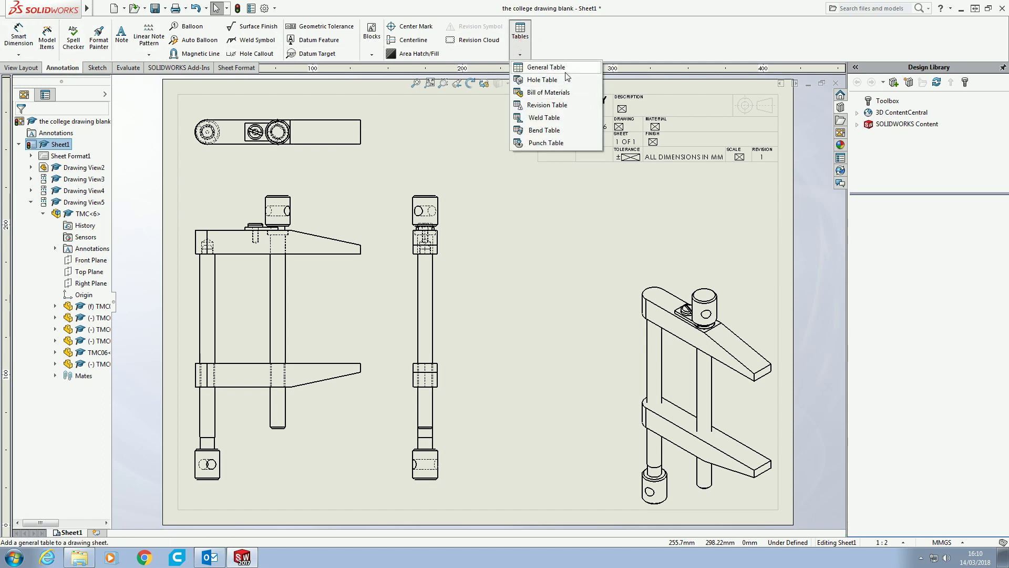
click(546, 95)
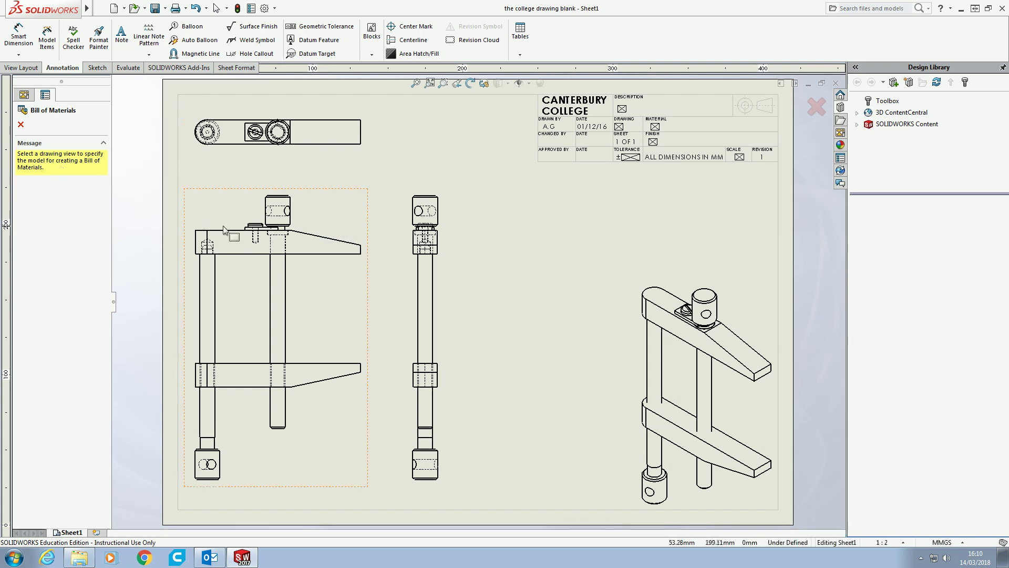
click(299, 243)
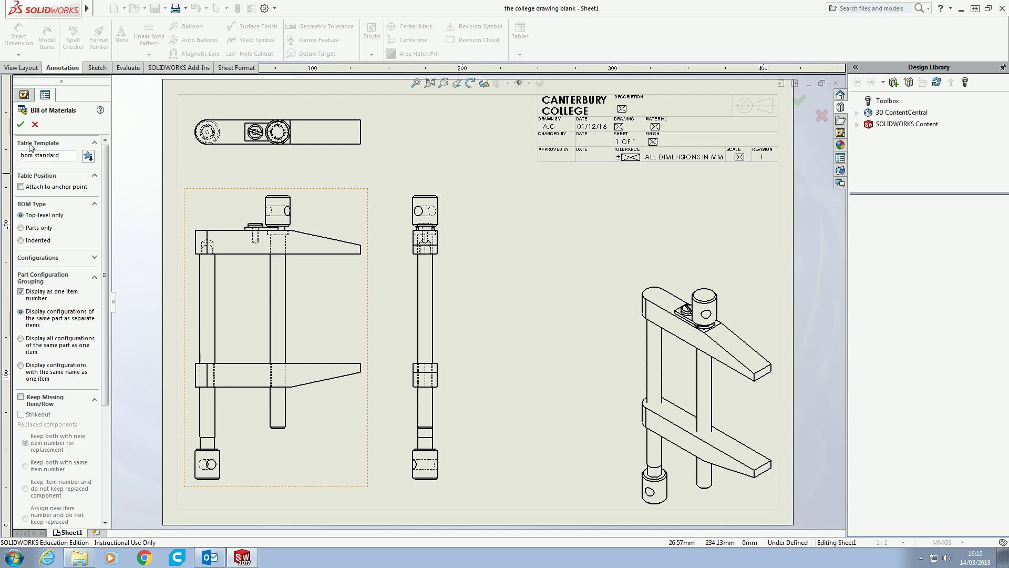
click(21, 124)
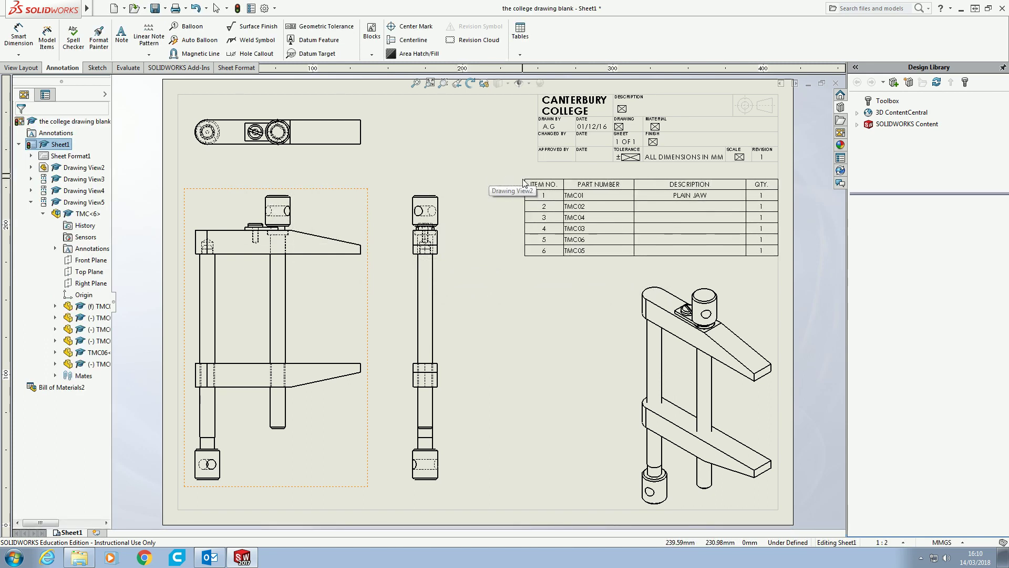
click(520, 177)
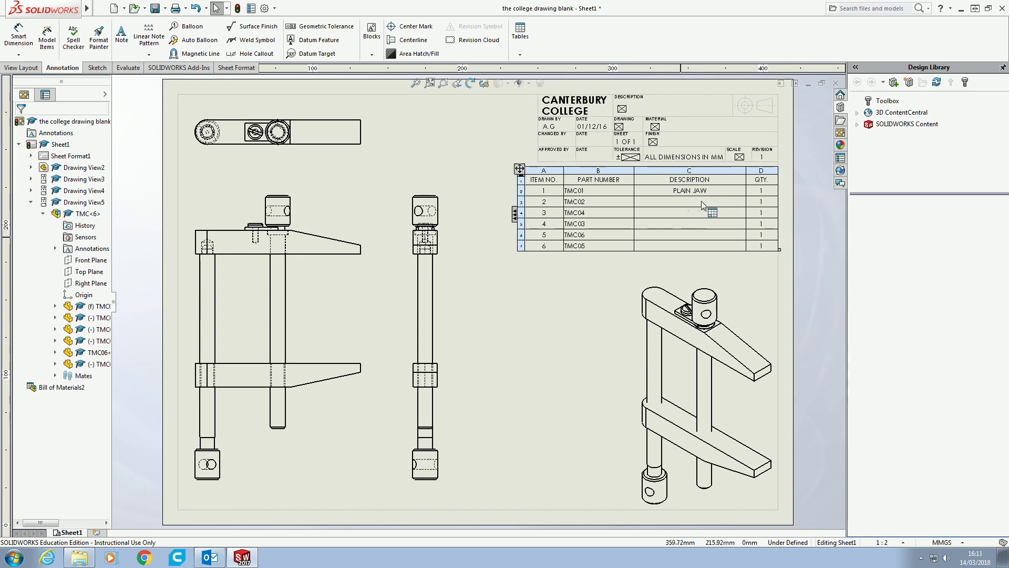
double_click(697, 203)
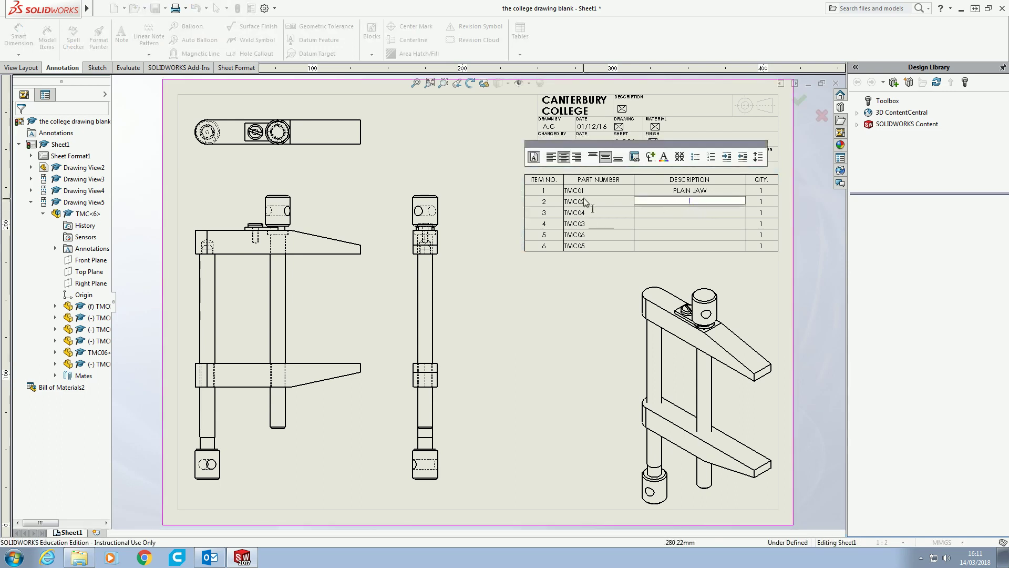
click(562, 303)
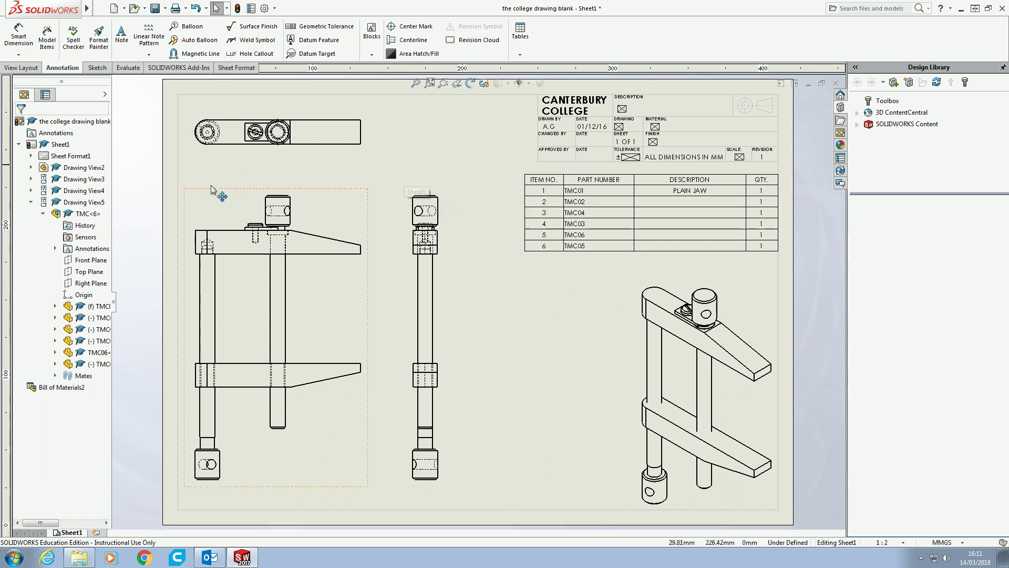
Step: Delete the misplaced balloon 3 from the side view
click(192, 26)
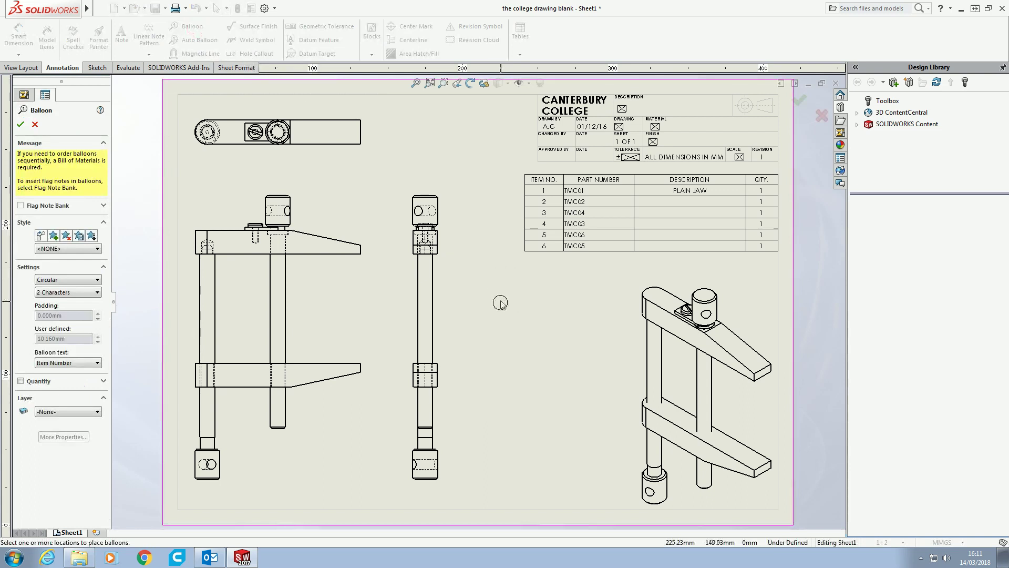
click(432, 202)
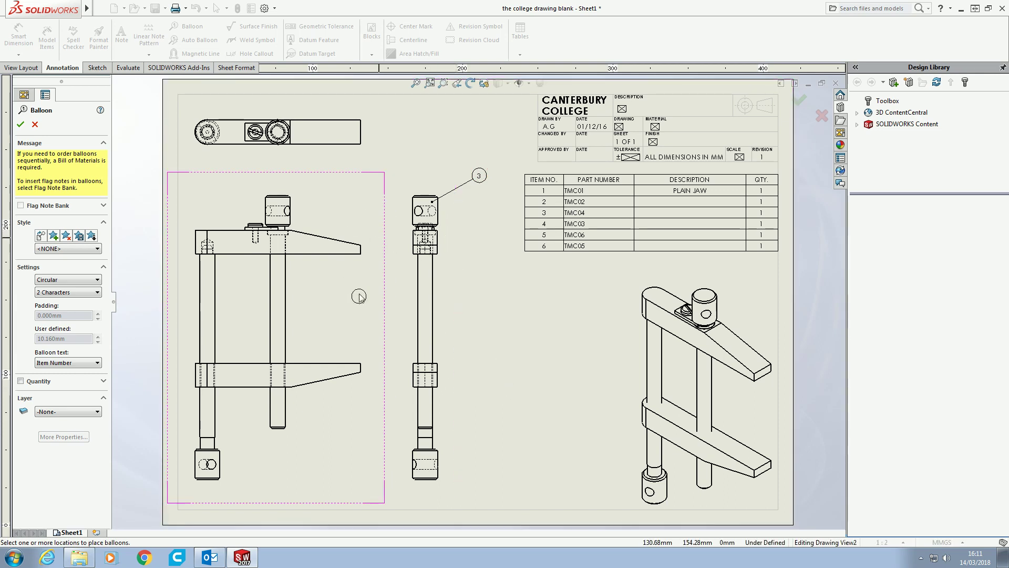
key(Escape)
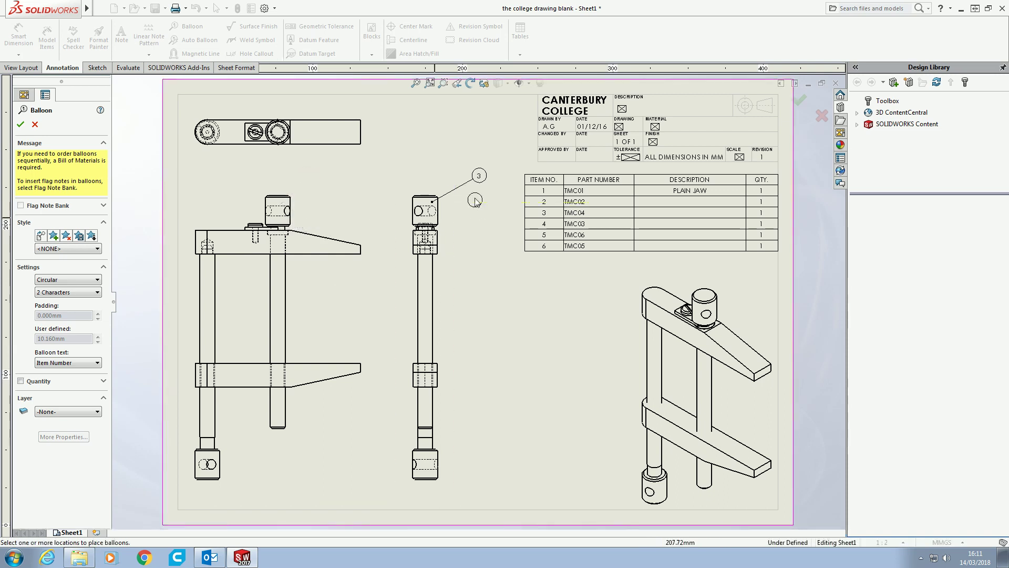
click(466, 181)
key(Delete)
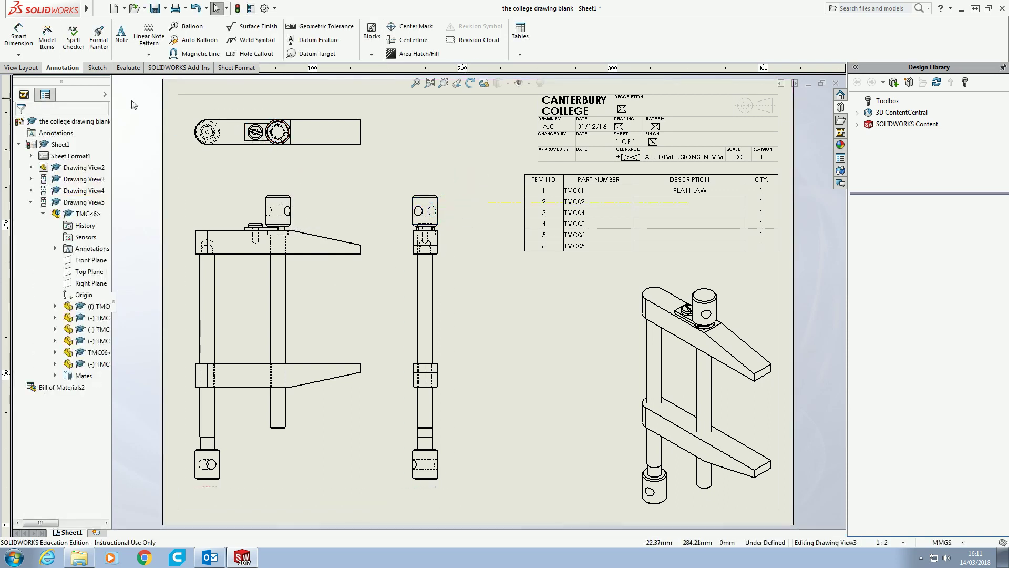
Step: Balloon the front view's top cylinder, foot, top jaw and lower jaw as items 3, 4, 1, 2
click(178, 26)
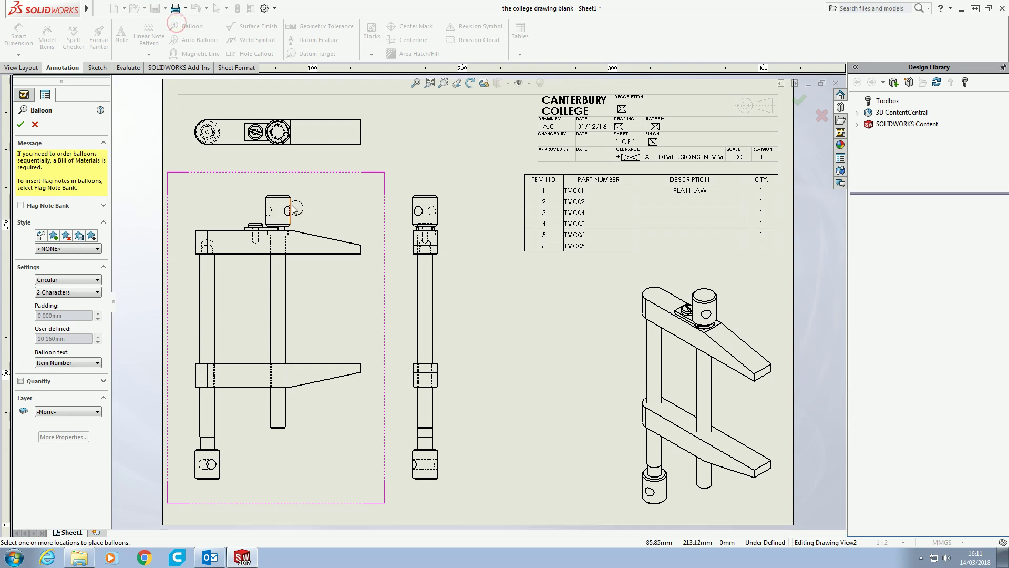
click(339, 182)
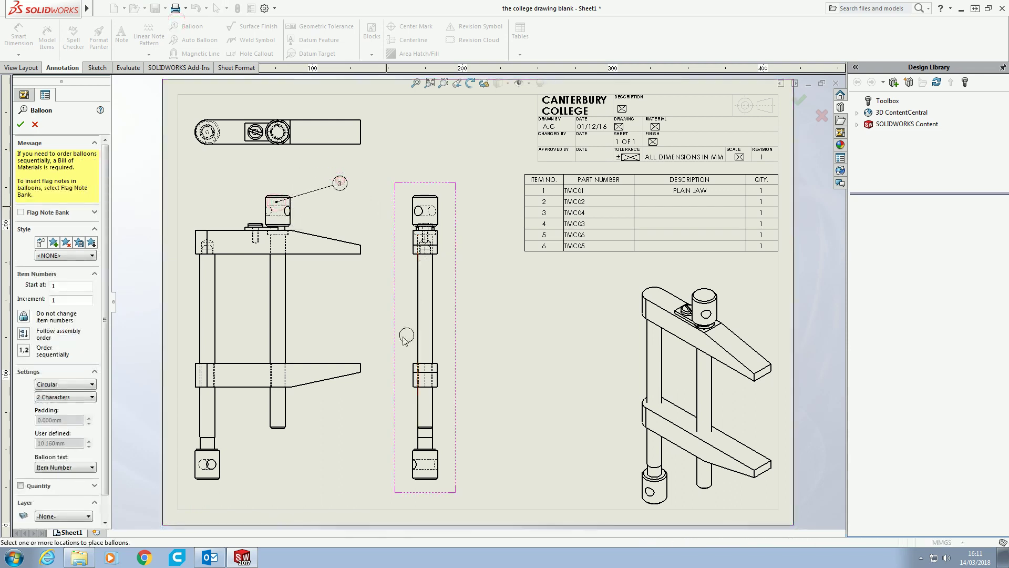
click(212, 464)
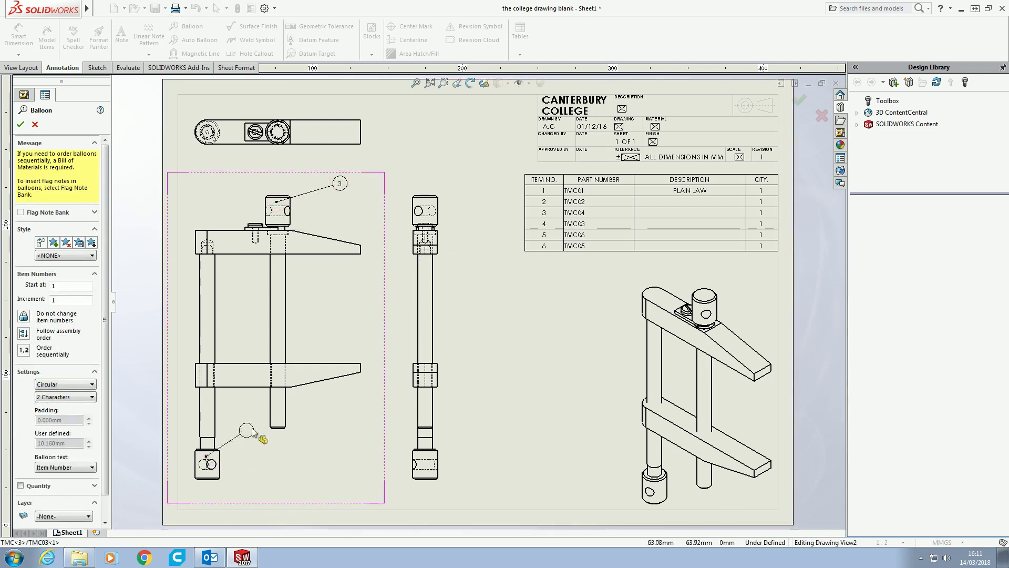
click(289, 472)
click(310, 244)
click(366, 215)
click(313, 371)
click(366, 403)
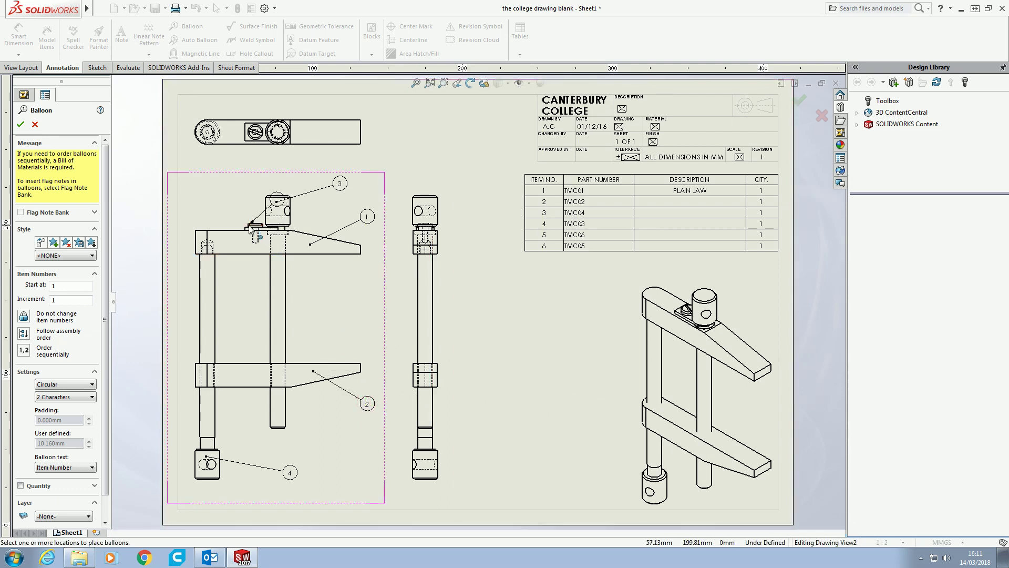
Step: Add balloons 6 and 5 to parts in the top view
scroll(249, 148, up, 3)
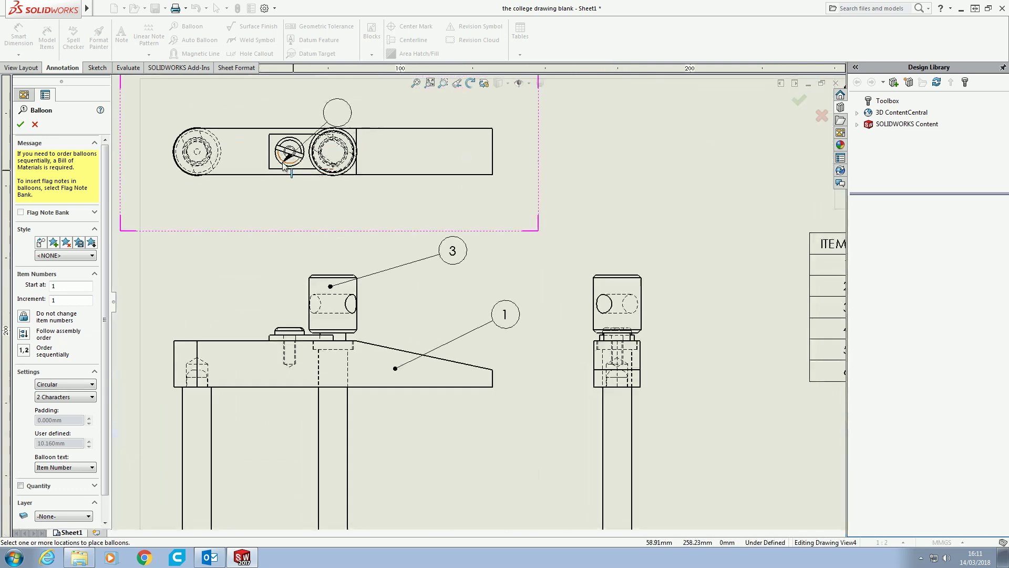
click(197, 230)
click(305, 163)
click(355, 222)
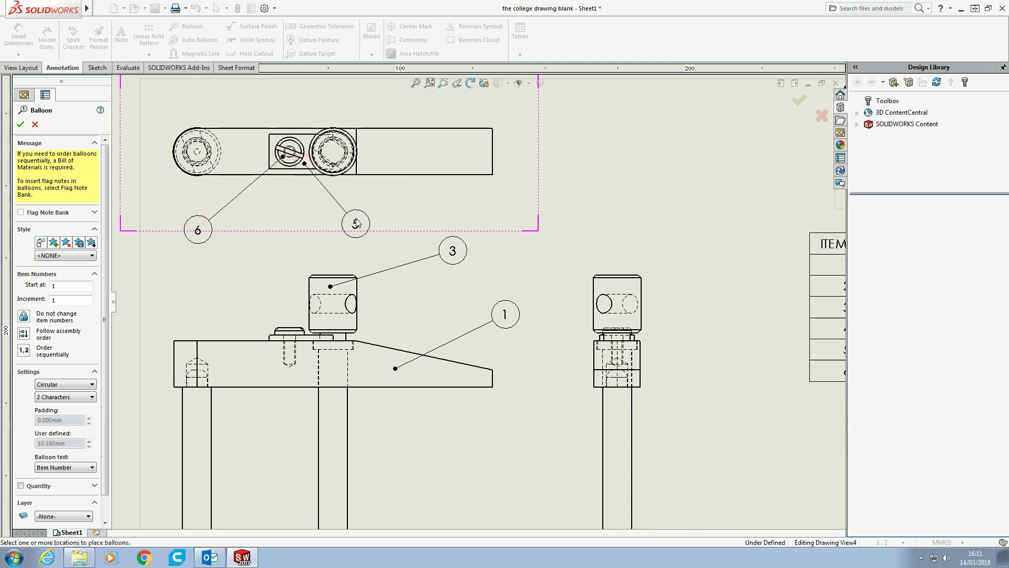
scroll(452, 333, down, 2)
scroll(565, 237, down, 3)
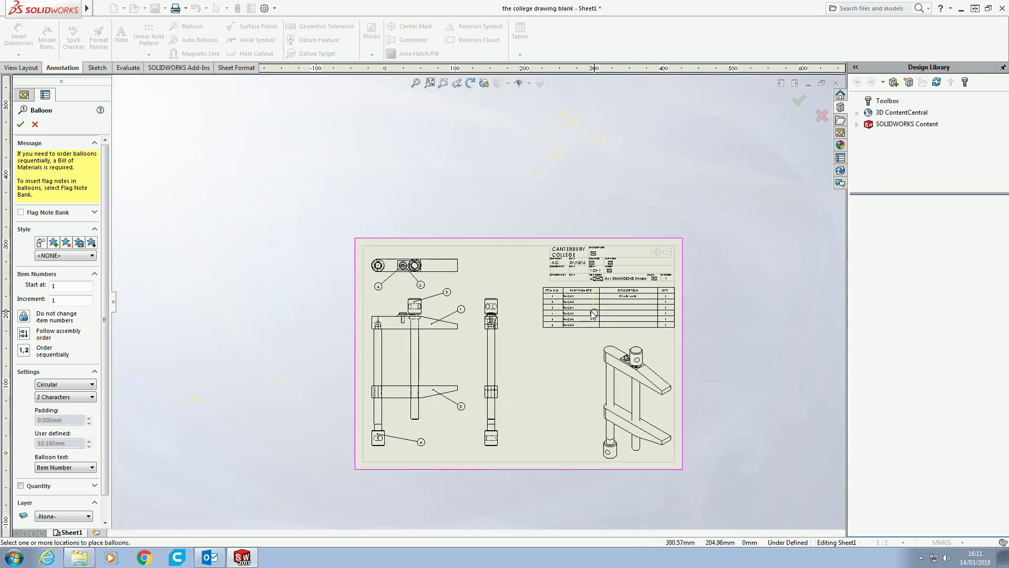
key(Escape)
scroll(453, 372, up, 3)
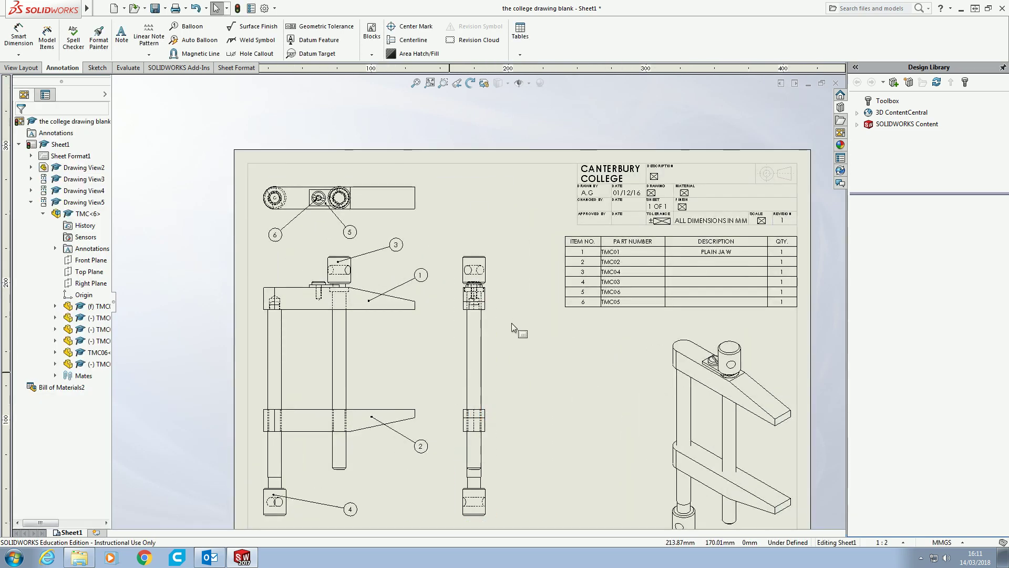
Step: Describe TMC02 as THREADED JAW in the parts list
click(599, 252)
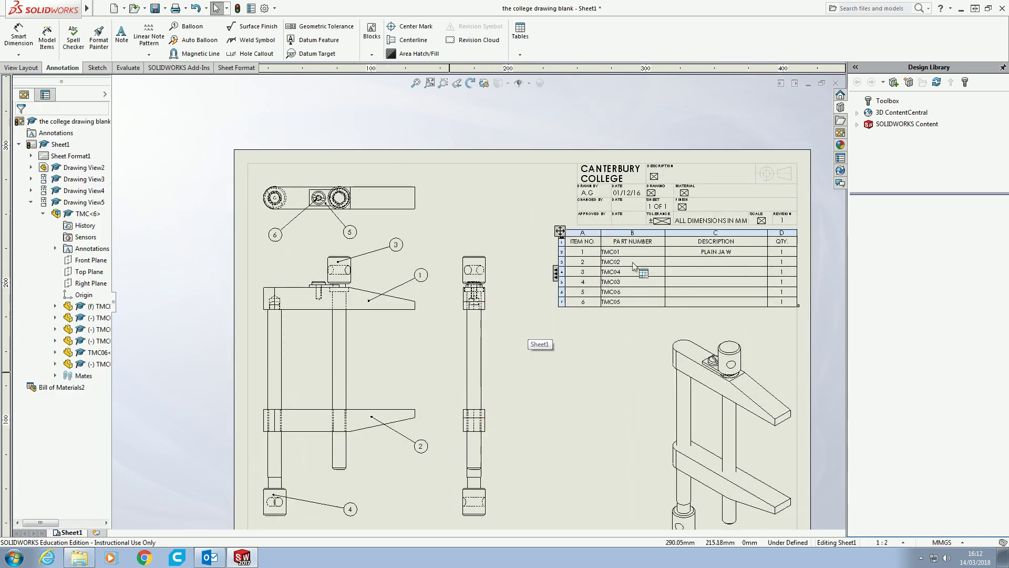
click(702, 261)
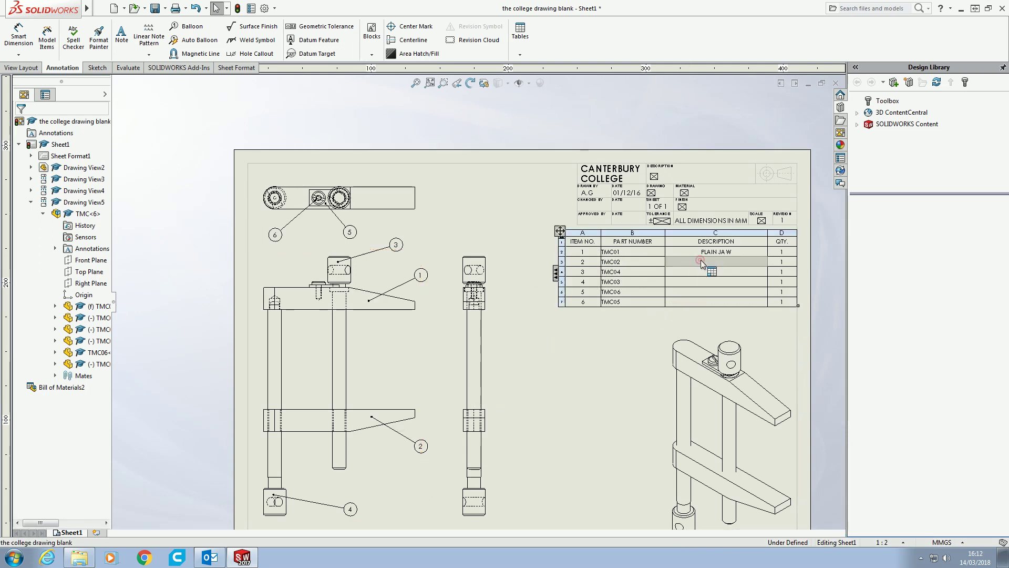
double_click(702, 261)
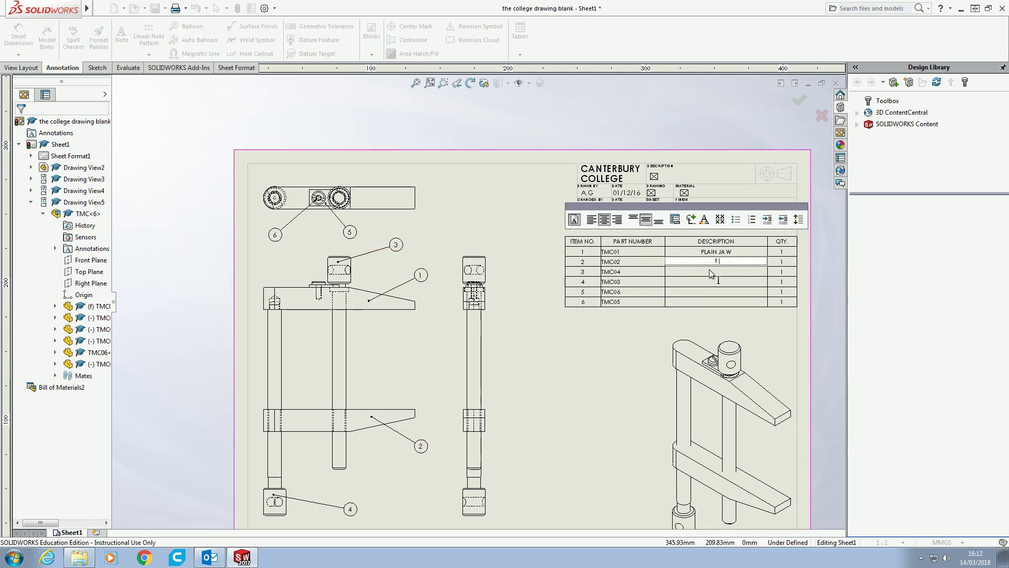
key(BackSpace)
key(BackSpace)
text(TH)
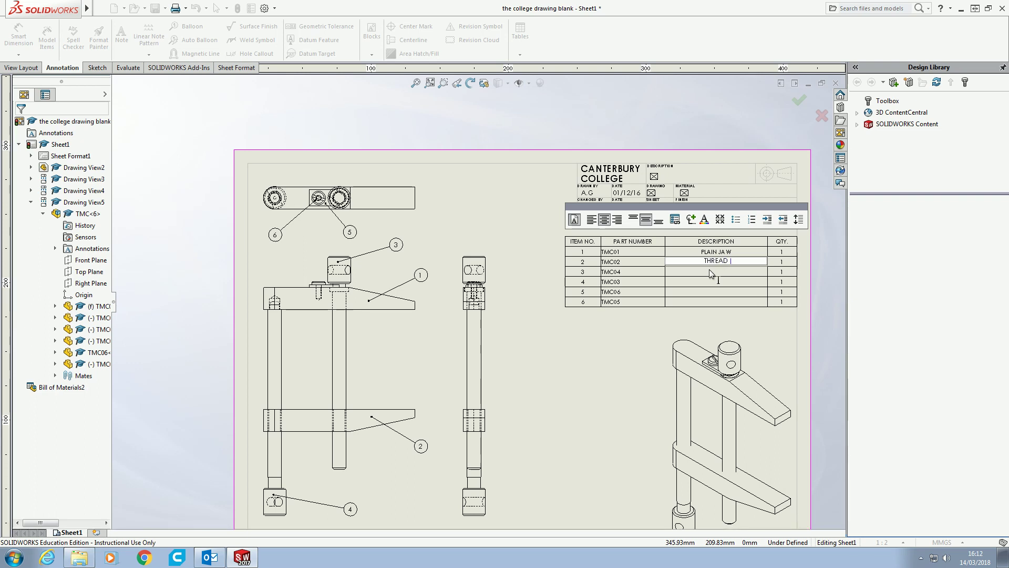
text(READED JAW)
click(583, 337)
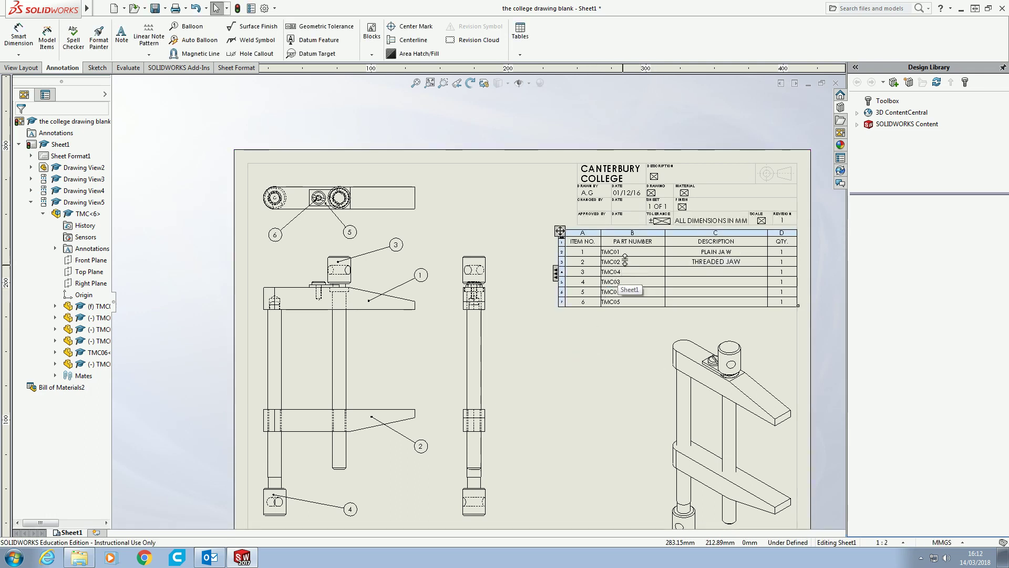
Step: Describe TMC04 as SHOULDER SCREW and TMC03 as REAR SCREW
click(693, 271)
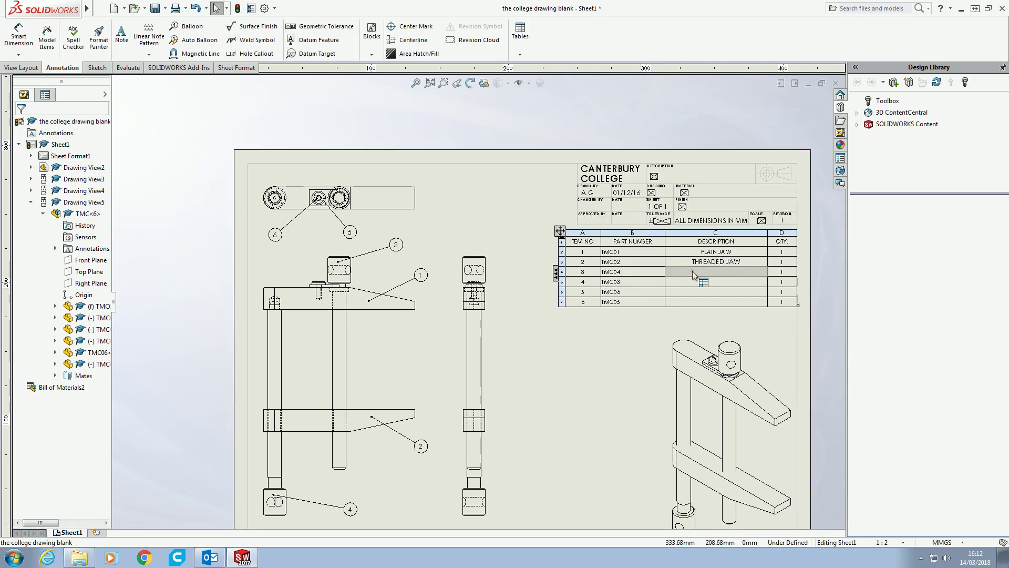
click(693, 273)
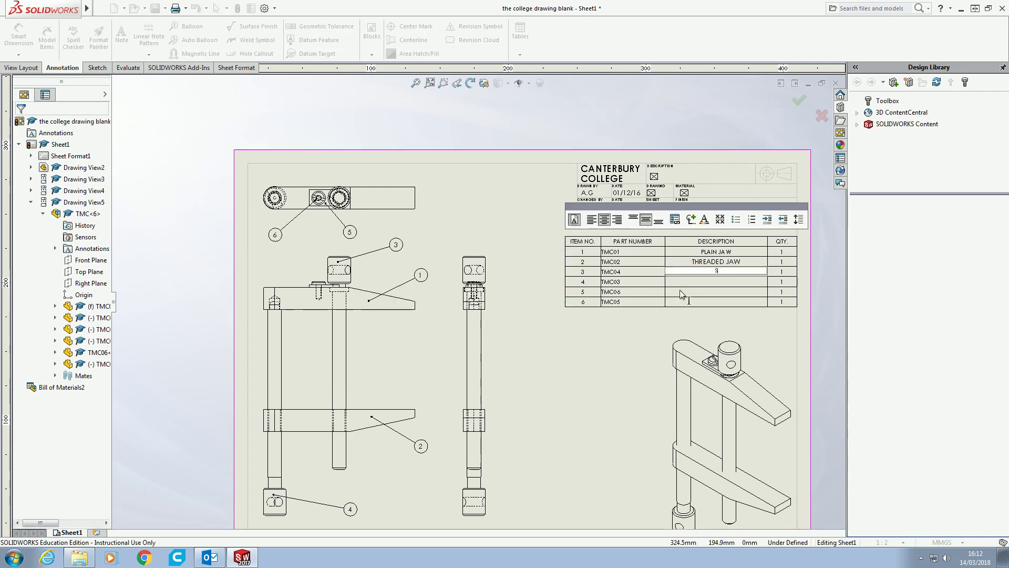
text(SHOULDER SCREW)
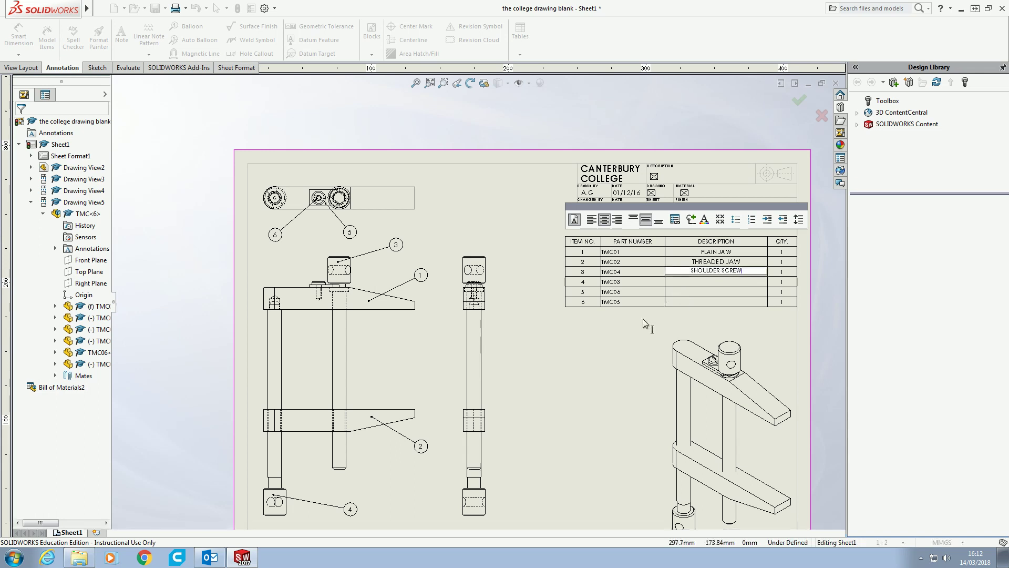
click(642, 320)
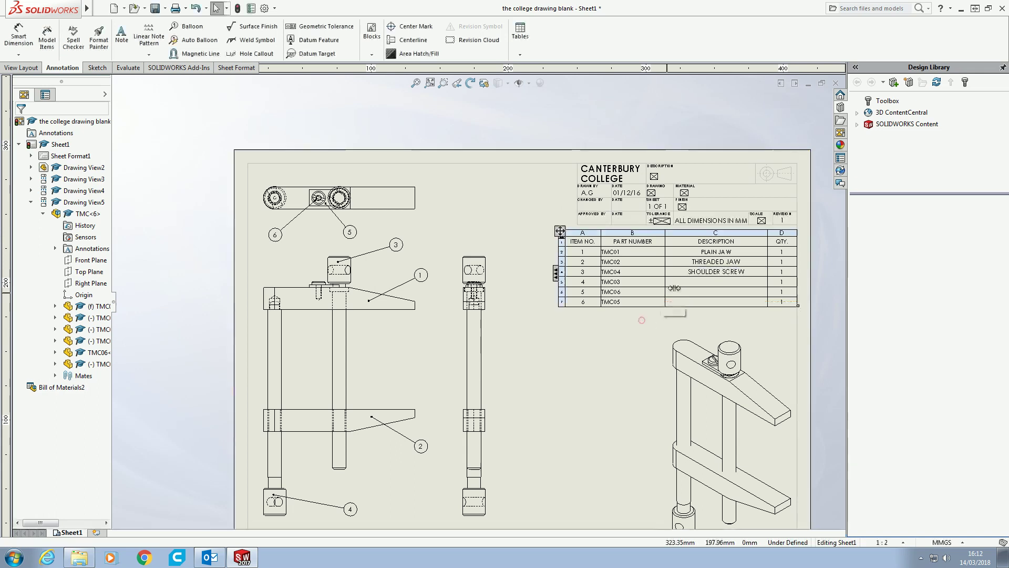
double_click(688, 282)
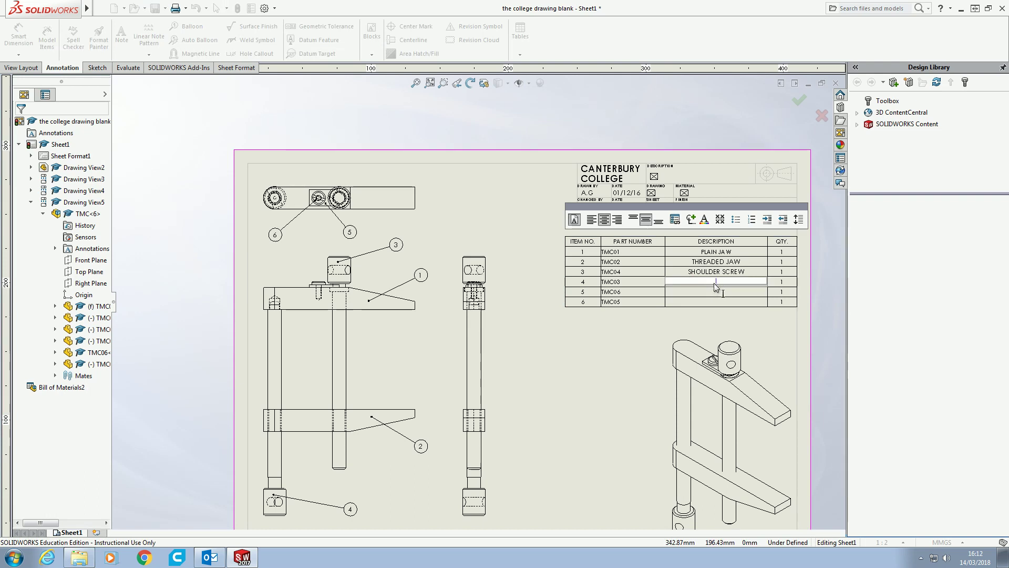
text(REAR SCREW)
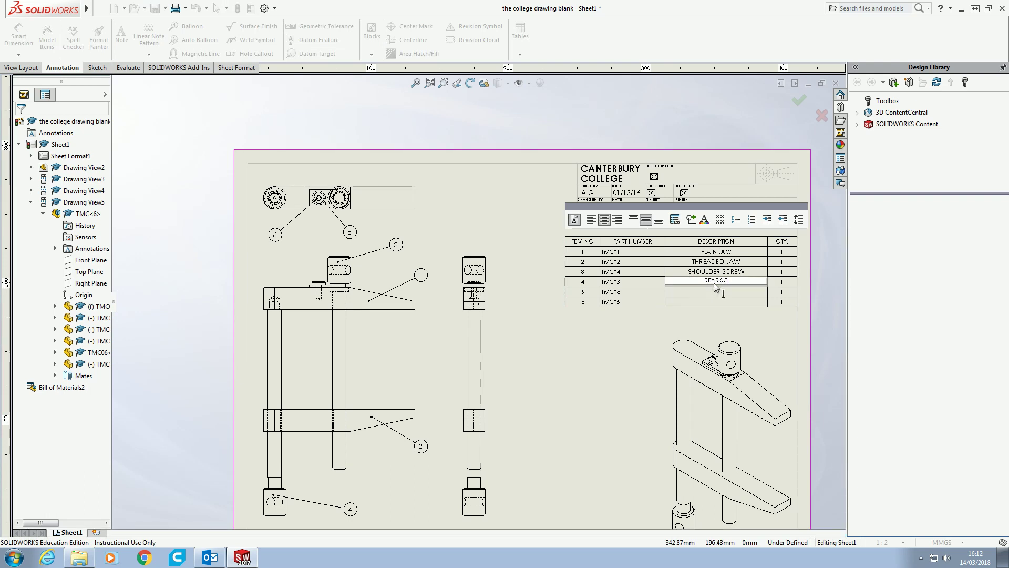
click(592, 346)
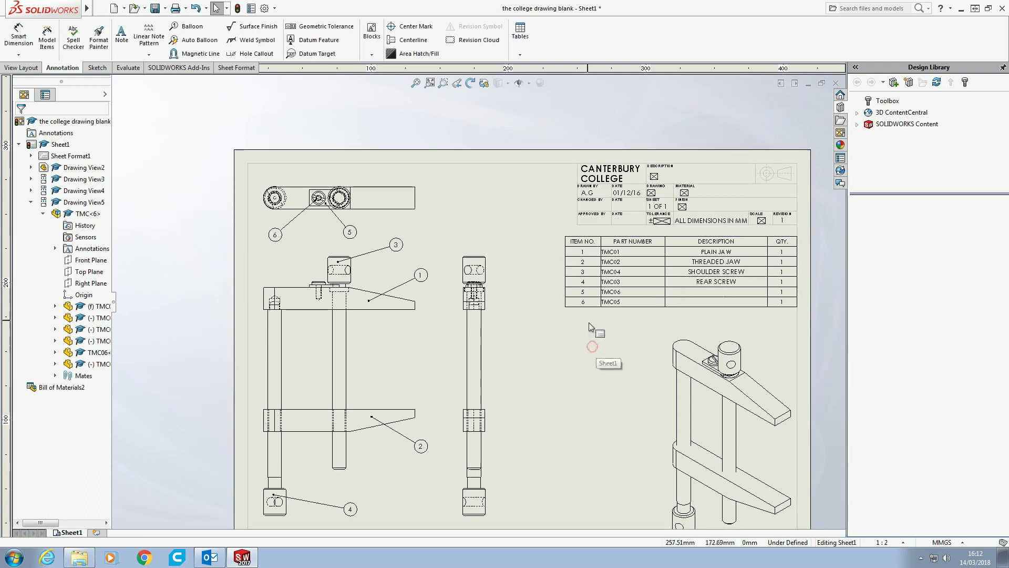
Step: Describe TMC06 as KEEP PLATE and TMC05 as RETAINING SCREW
click(695, 292)
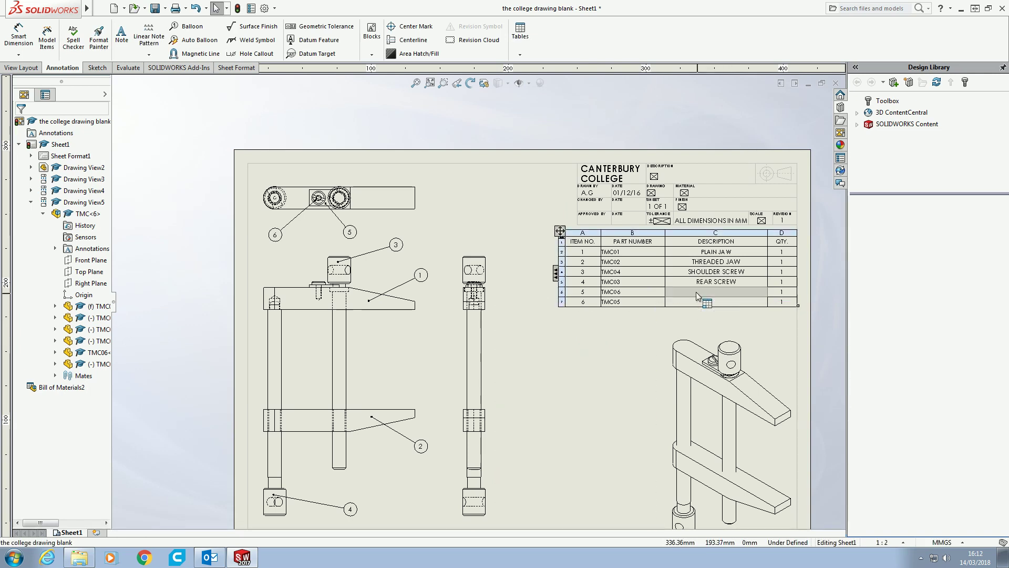
click(696, 292)
text(KEEP PLATE)
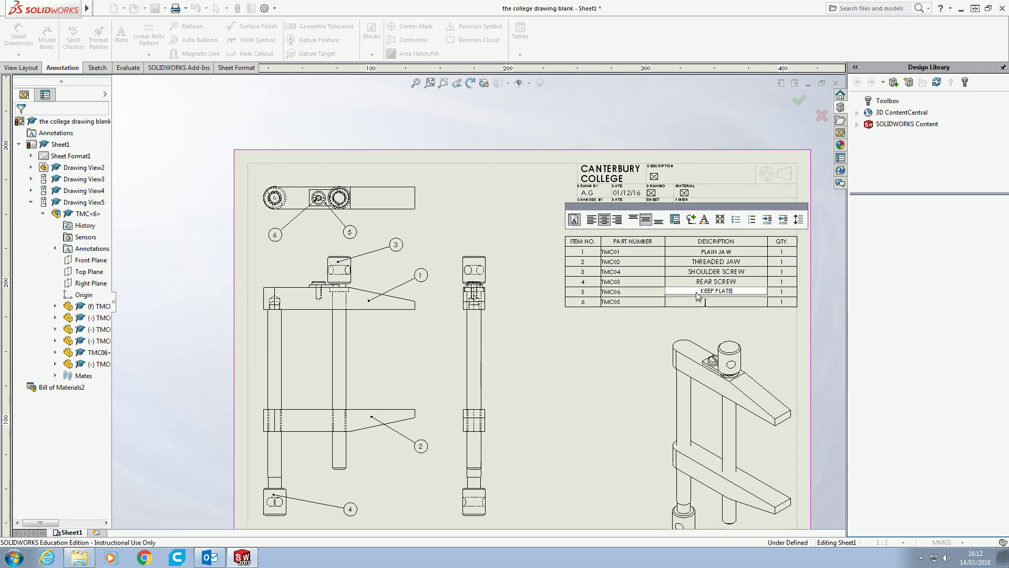
click(596, 339)
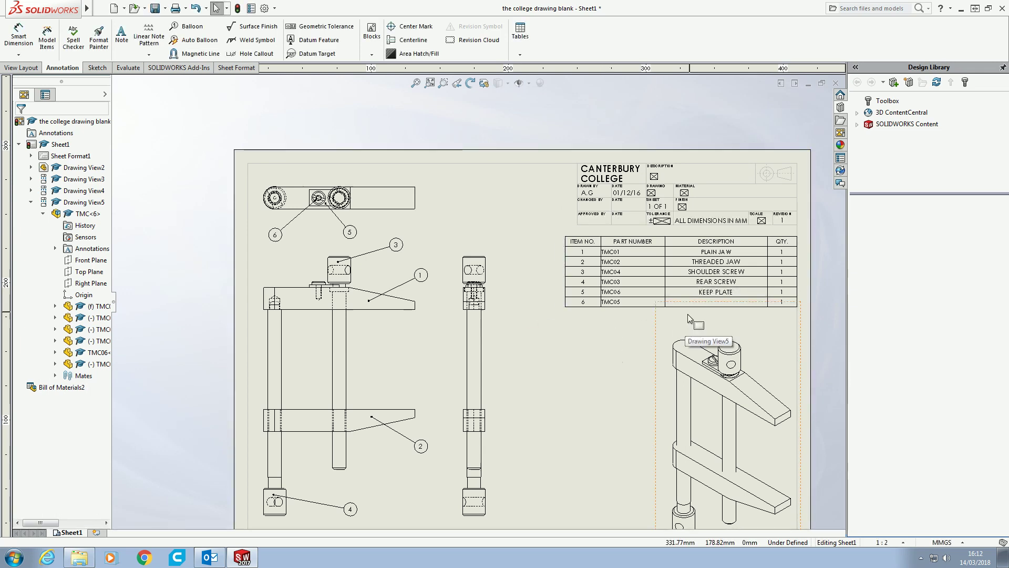
double_click(676, 301)
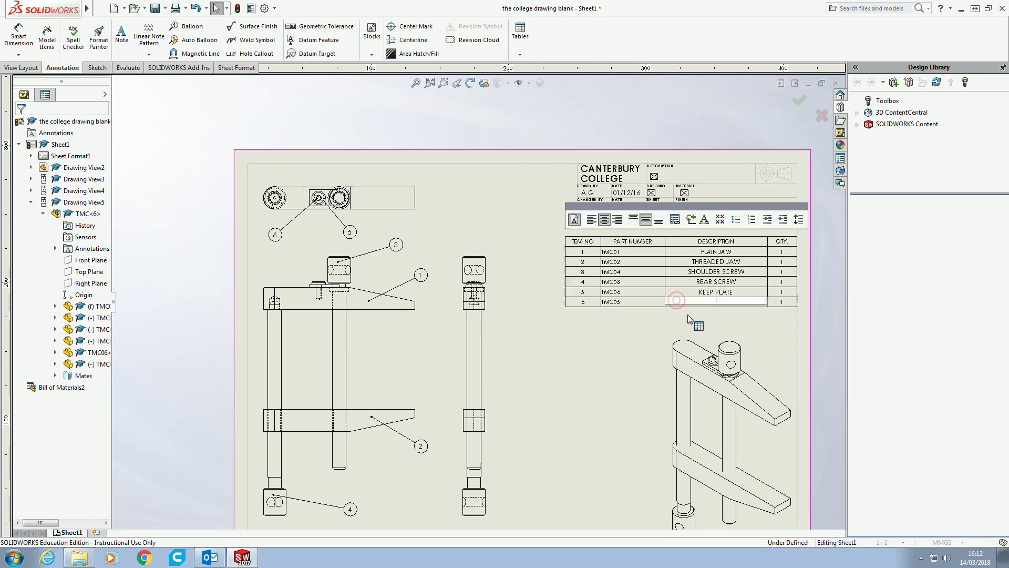
text(RETAINI)
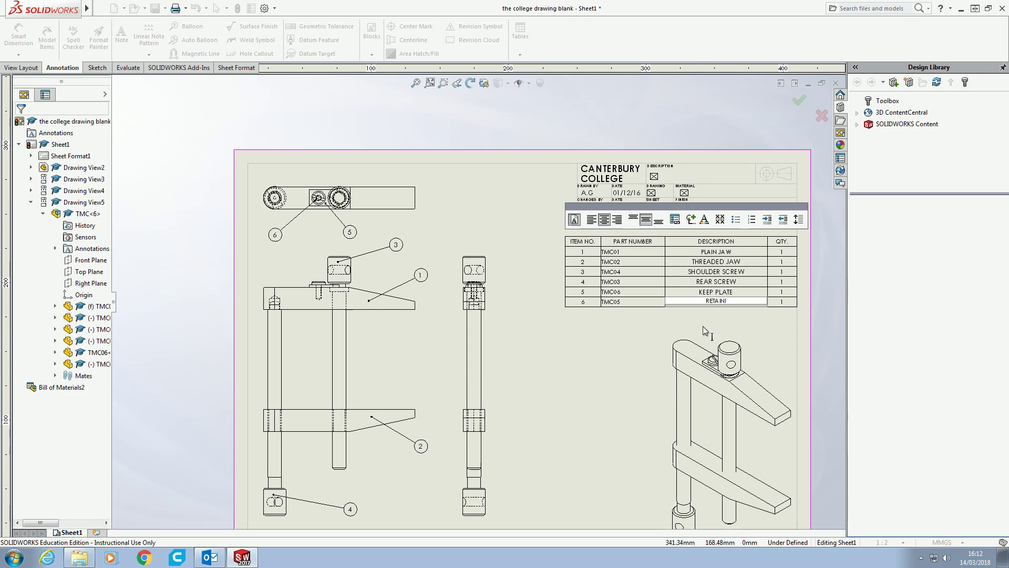
text(NG SCREW)
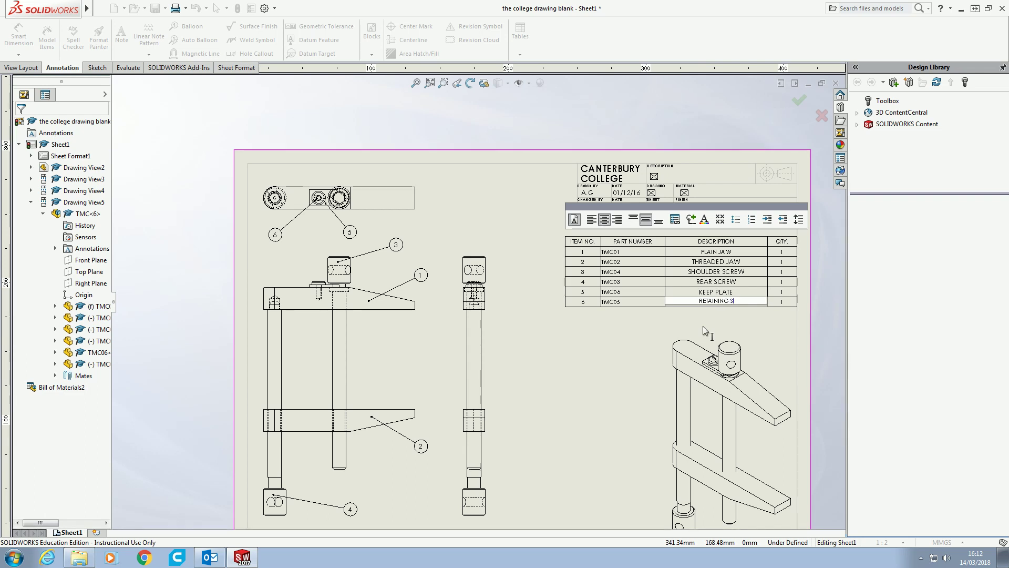
click(616, 333)
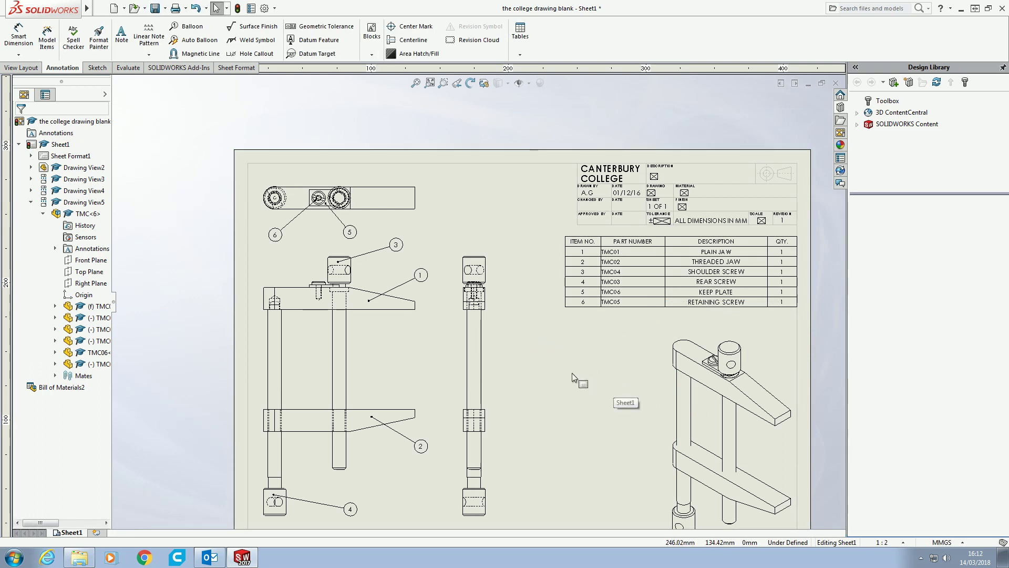
mouse_move(624, 270)
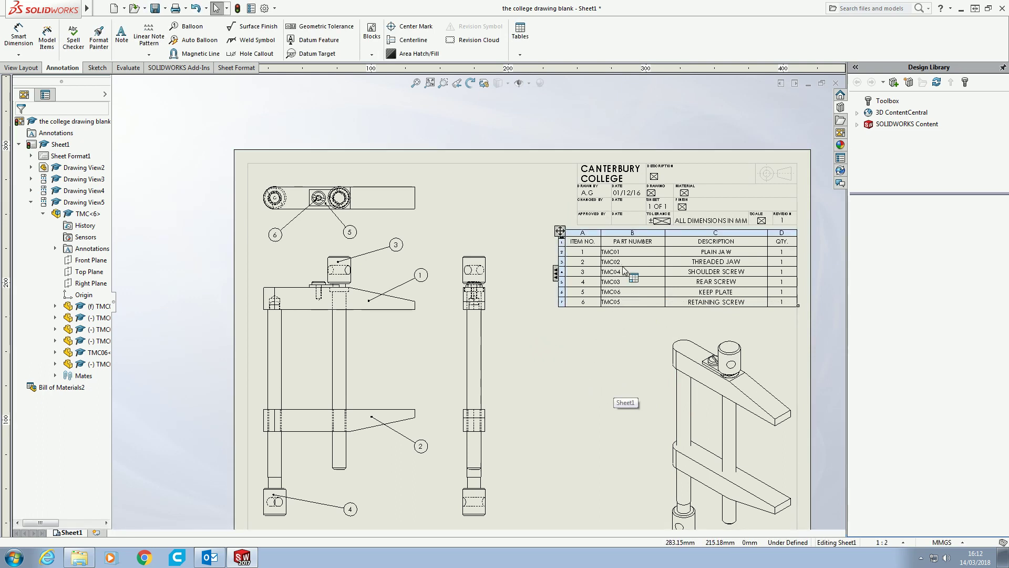
double_click(628, 252)
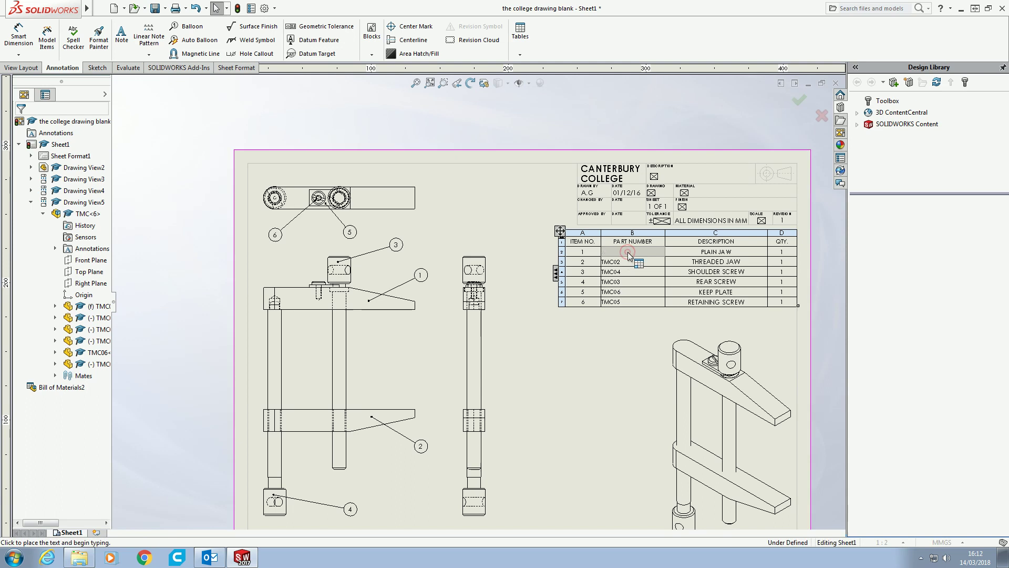
text(11)
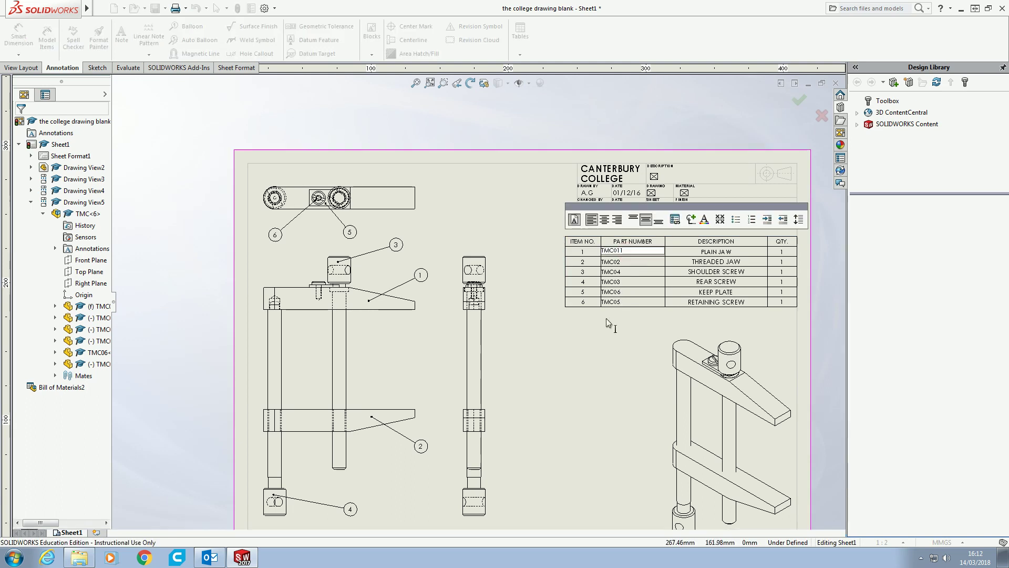
click(584, 363)
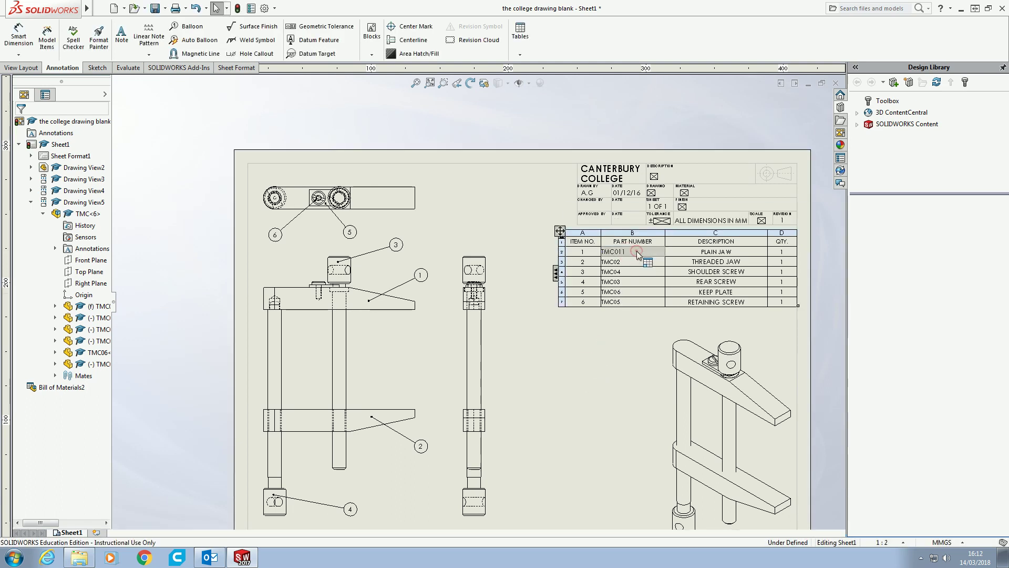
double_click(636, 251)
key(BackSpace)
click(588, 365)
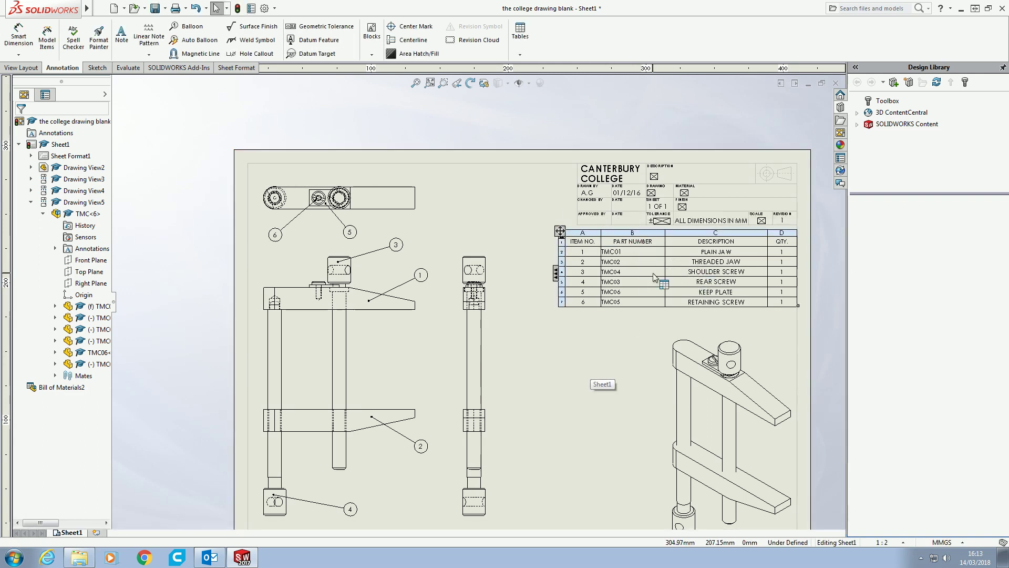
click(441, 328)
click(696, 279)
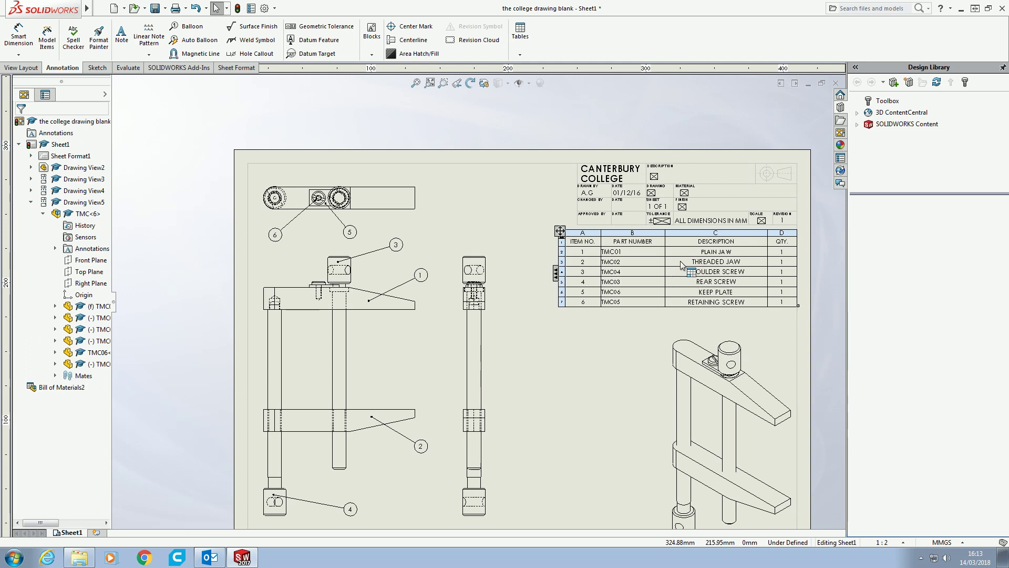
click(583, 378)
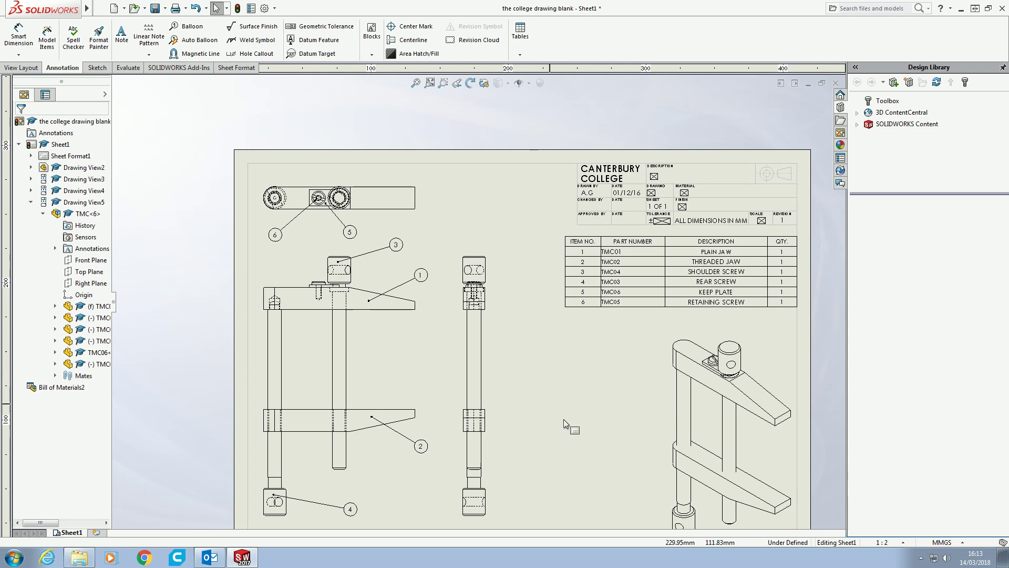
Step: Enter TOOLMAKERS CLAMP ASSEMBLY in the title block's Description field
scroll(525, 338, down, 1)
scroll(525, 339, up, 2)
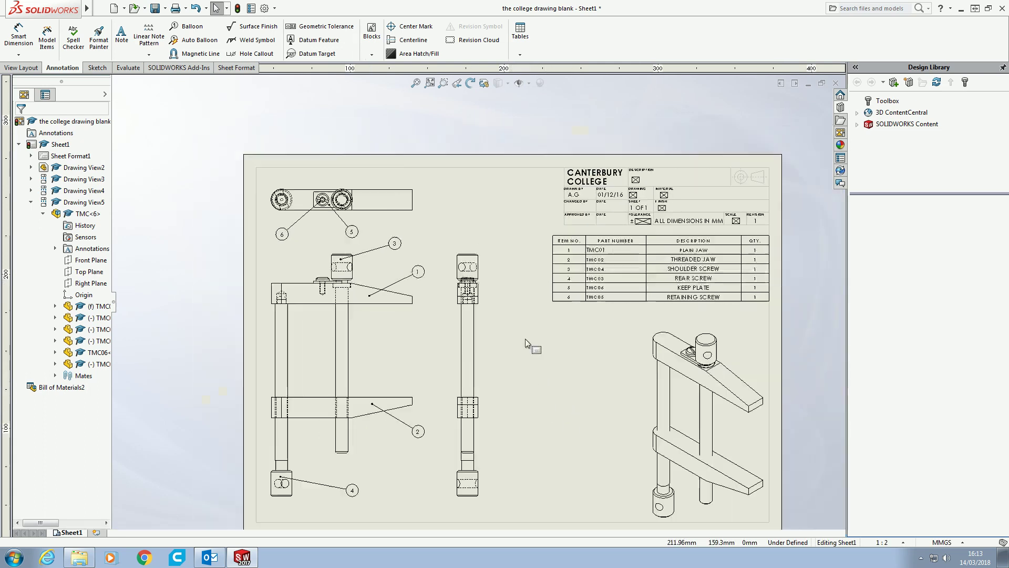
middle_drag(534, 379, 532, 361)
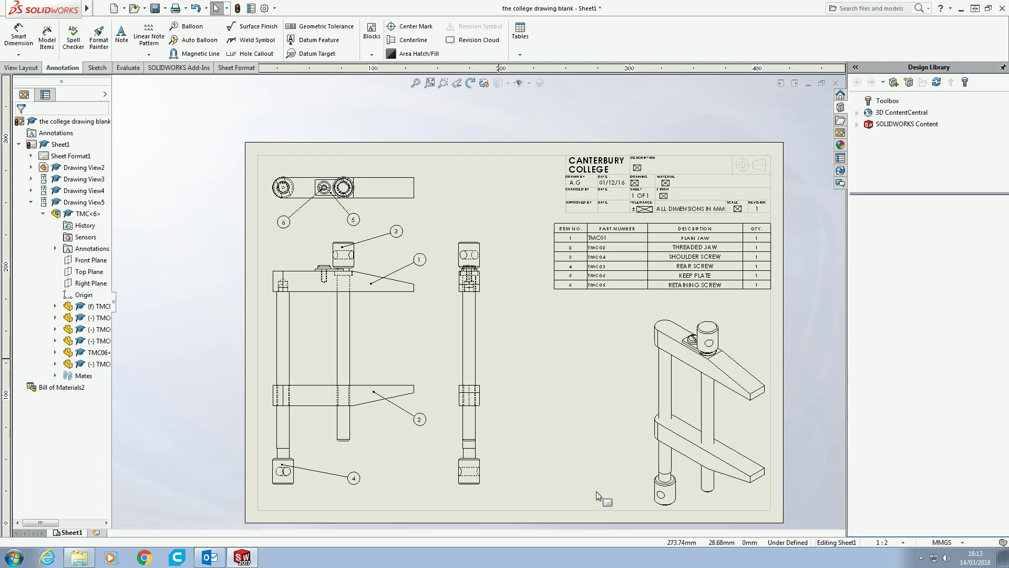
scroll(711, 185, down, 3)
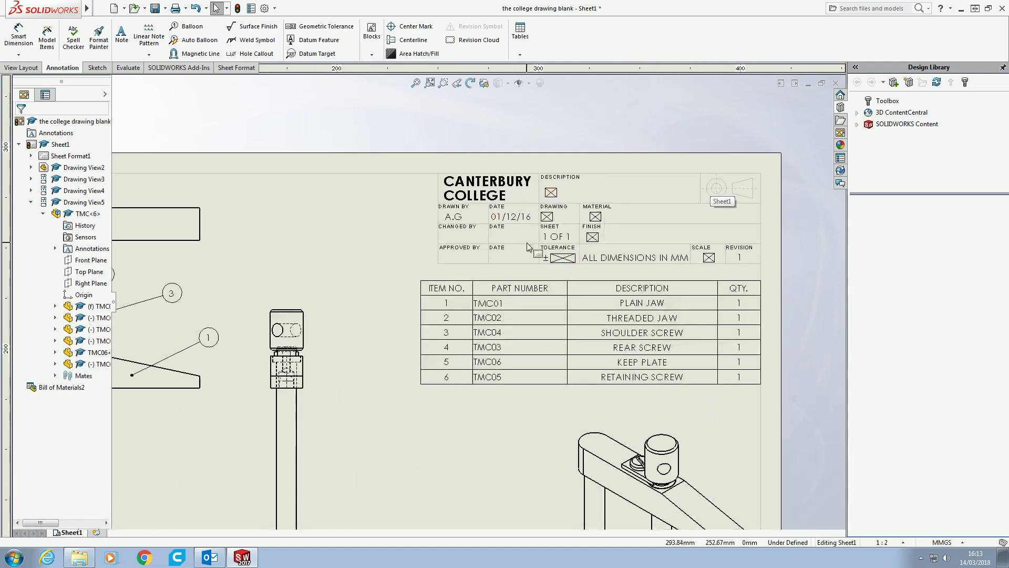
double_click(552, 199)
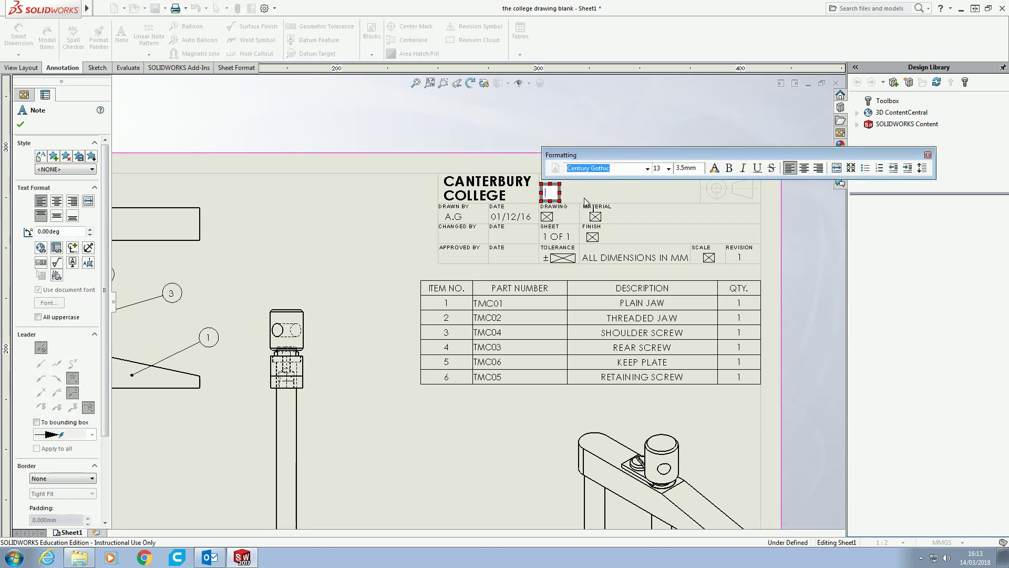
text(TOOLMAKER)
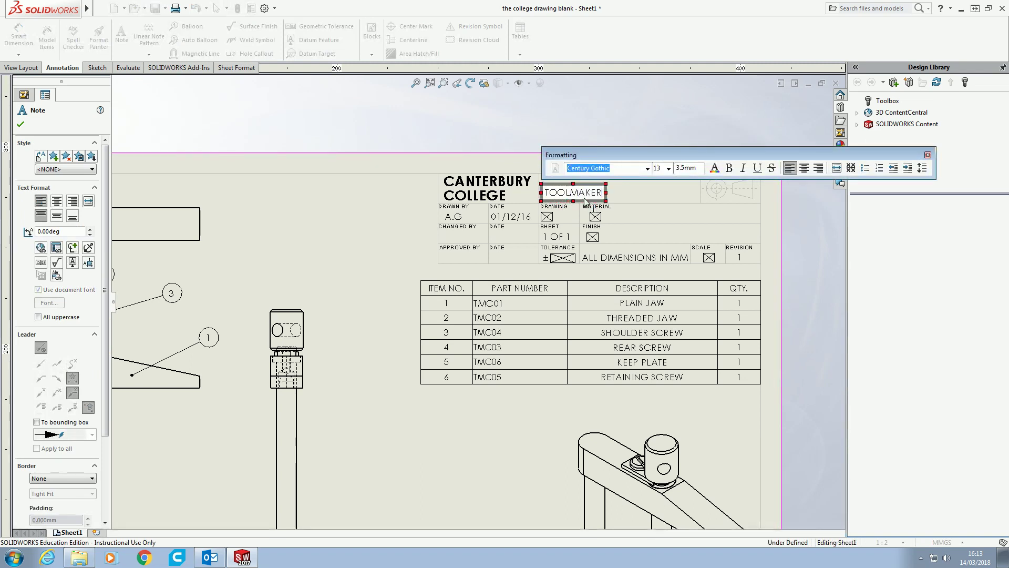
text(S CLAMP )
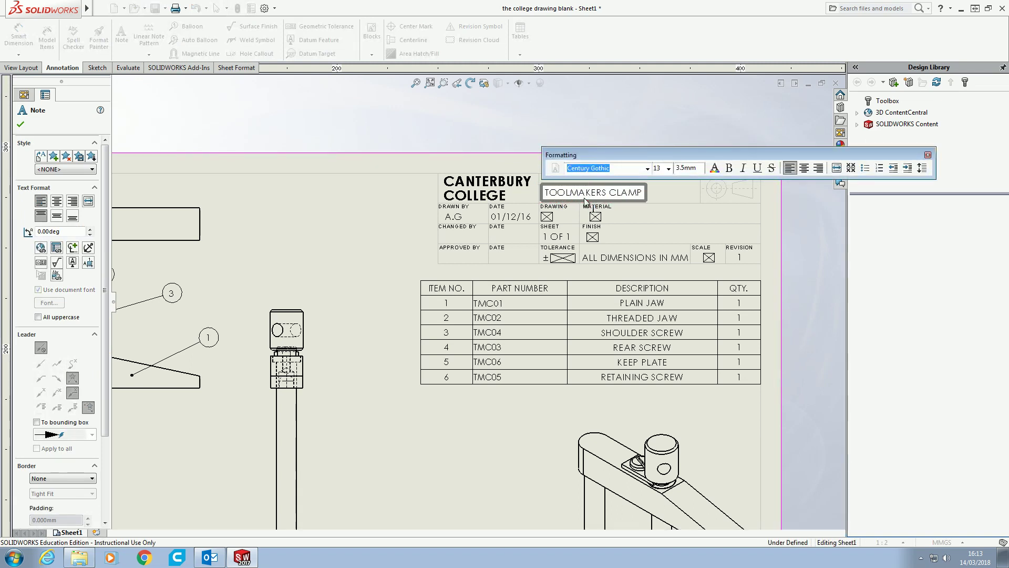
text(ASSEM)
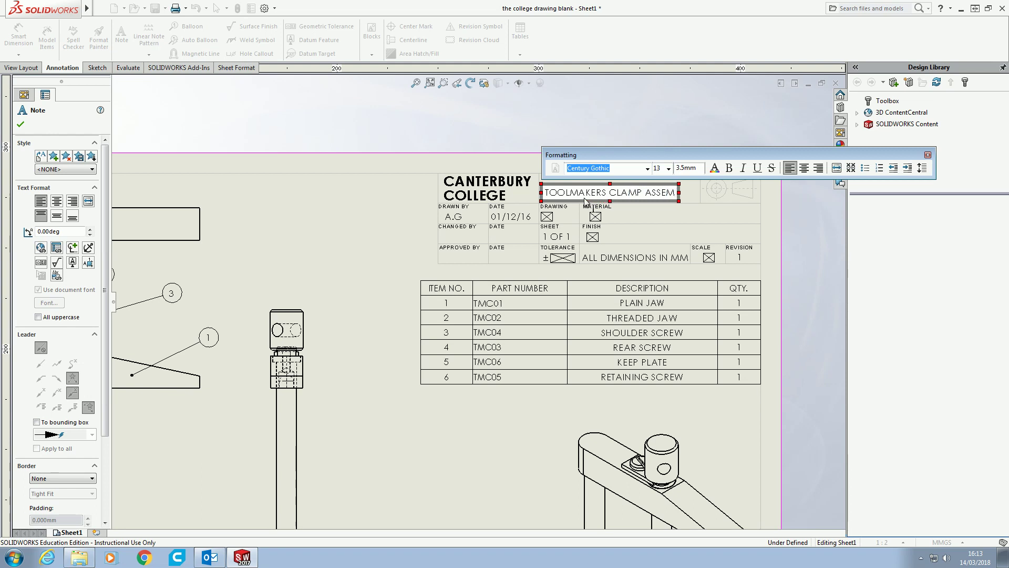
text(BLY)
click(622, 213)
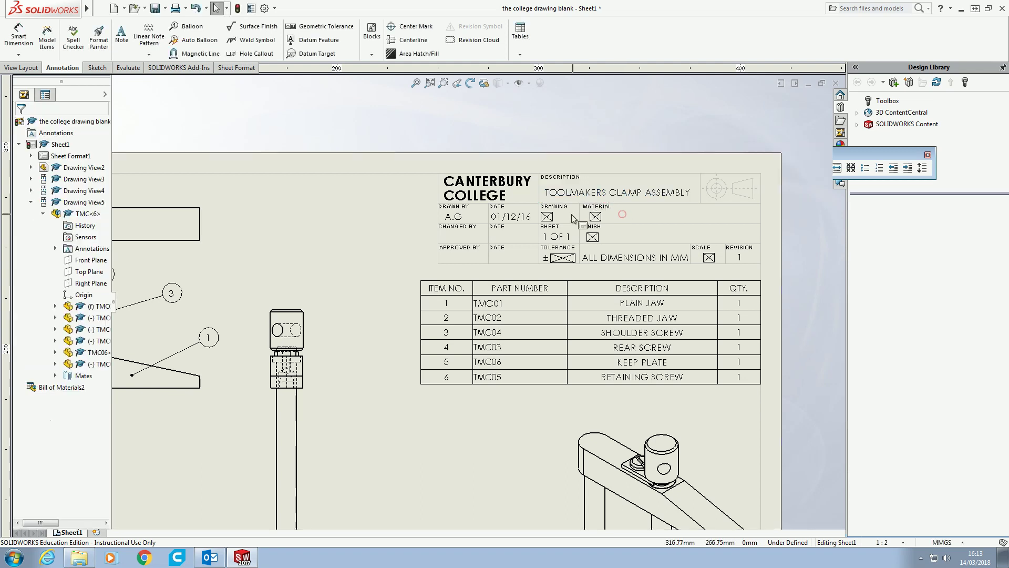
Step: Enter TMC07 as the title block's drawing number
double_click(548, 217)
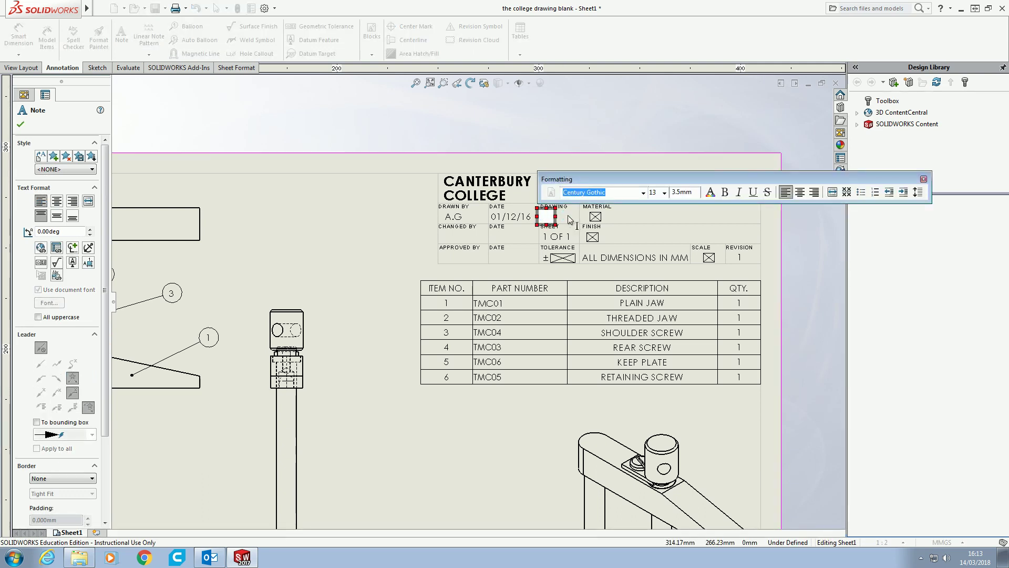
text(TMC07)
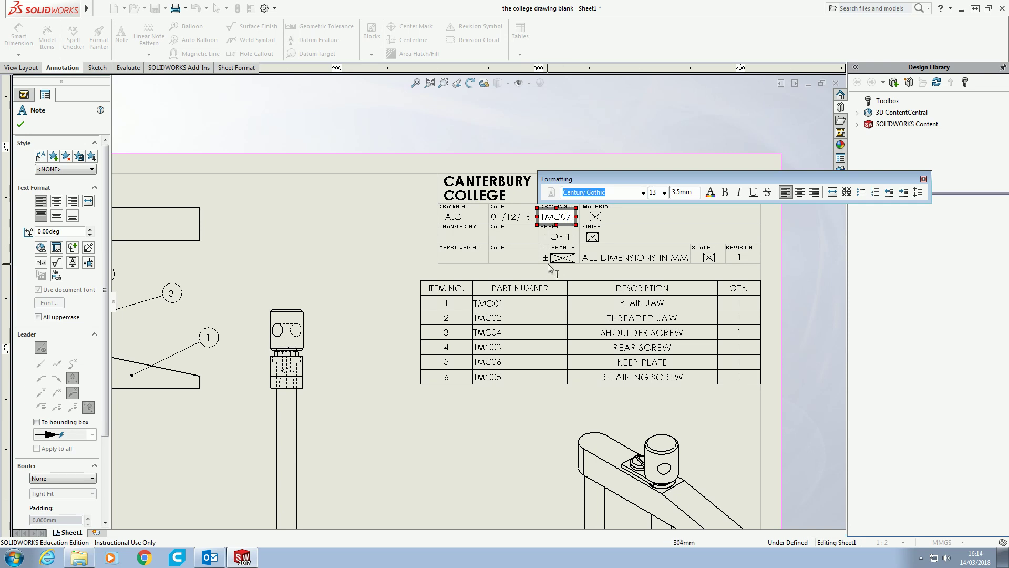
click(569, 268)
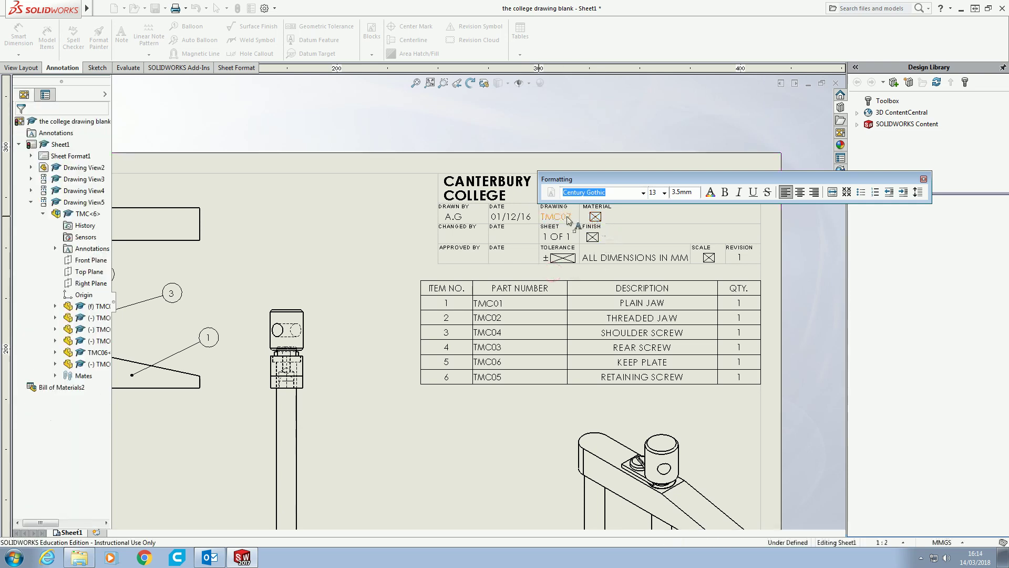
click(380, 217)
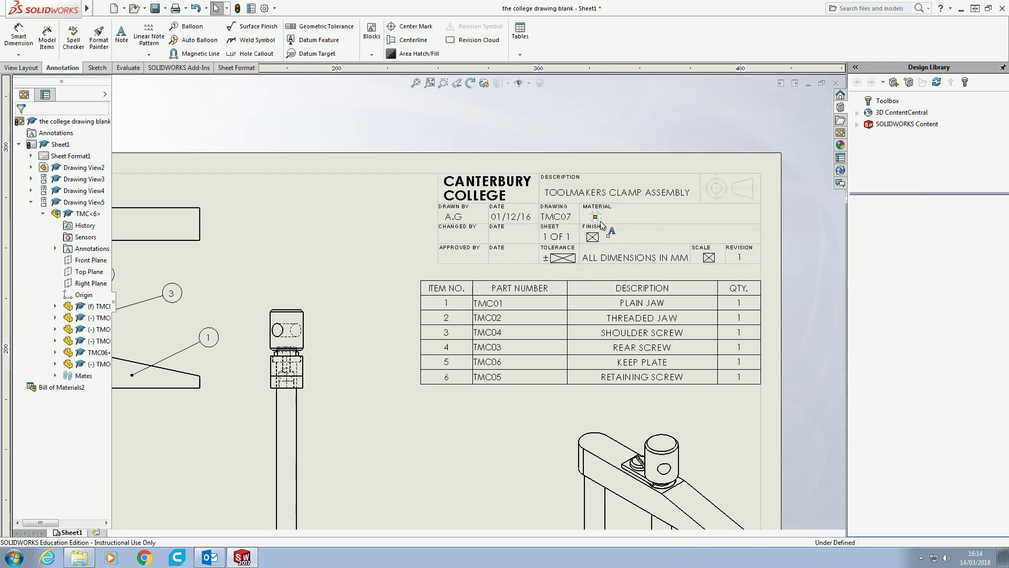
Step: Remove the Material, Finish and Tolerance placeholder symbols and set the Scale to 1:1
click(597, 217)
click(618, 231)
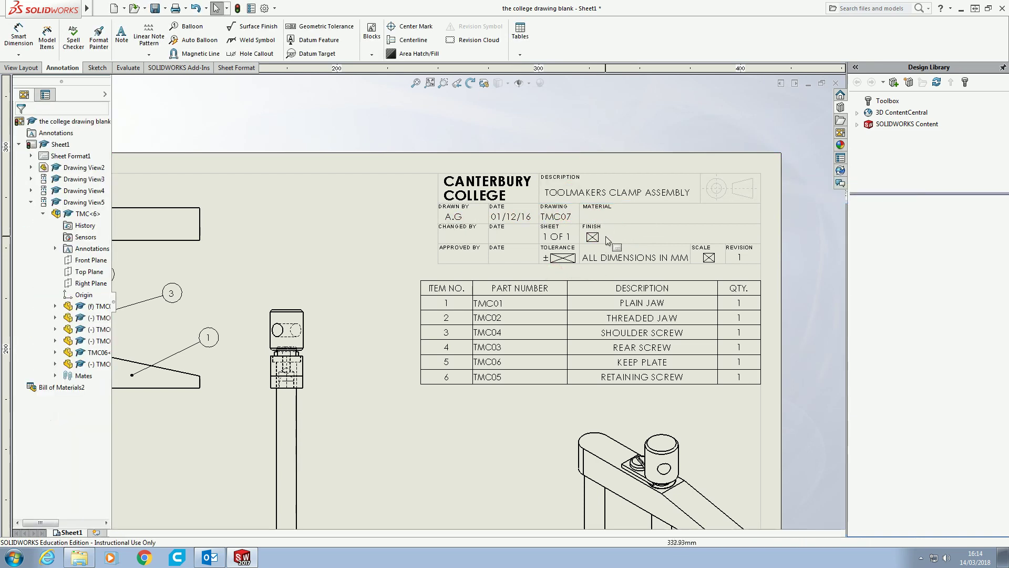
click(600, 239)
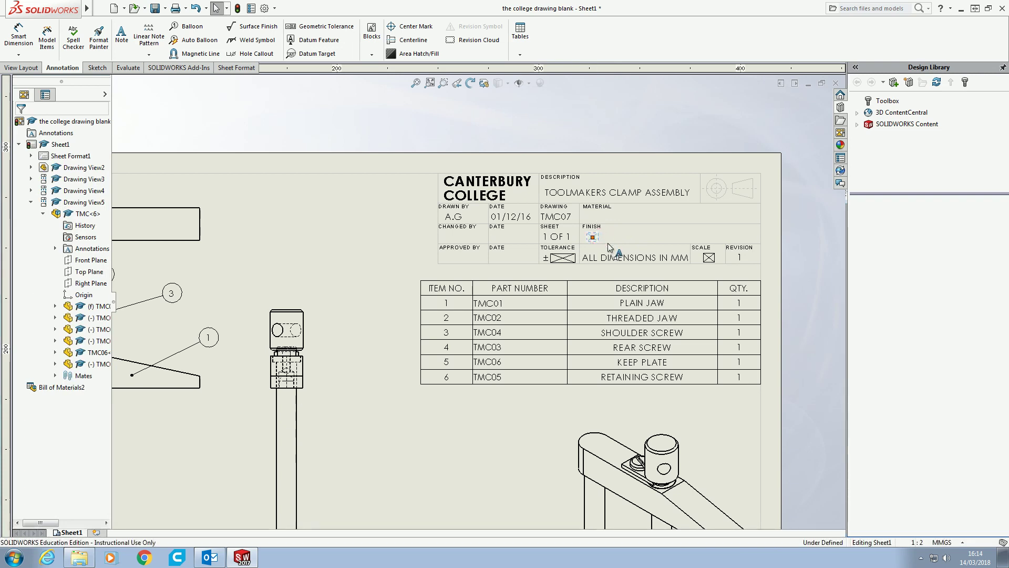
click(644, 235)
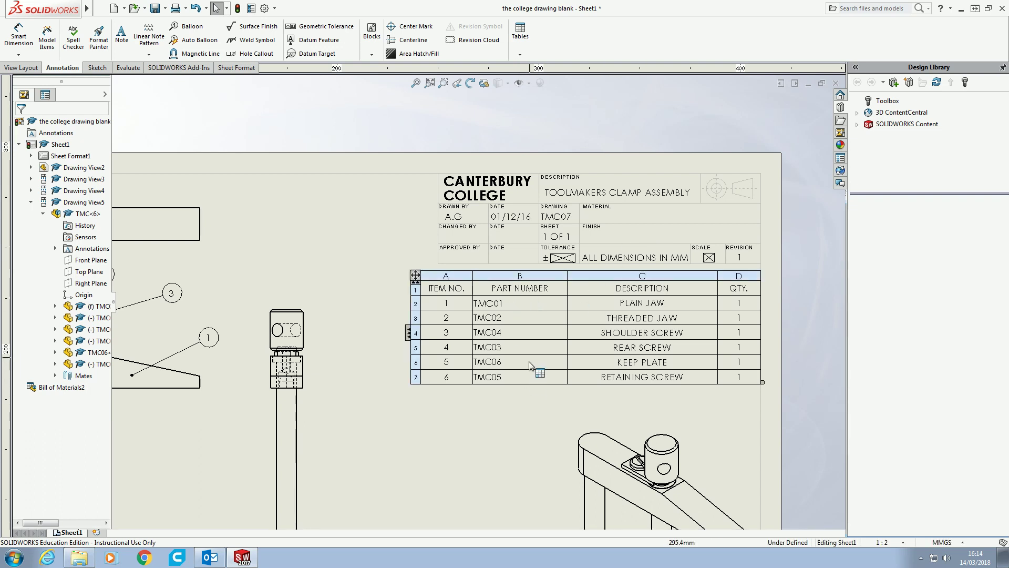
click(564, 260)
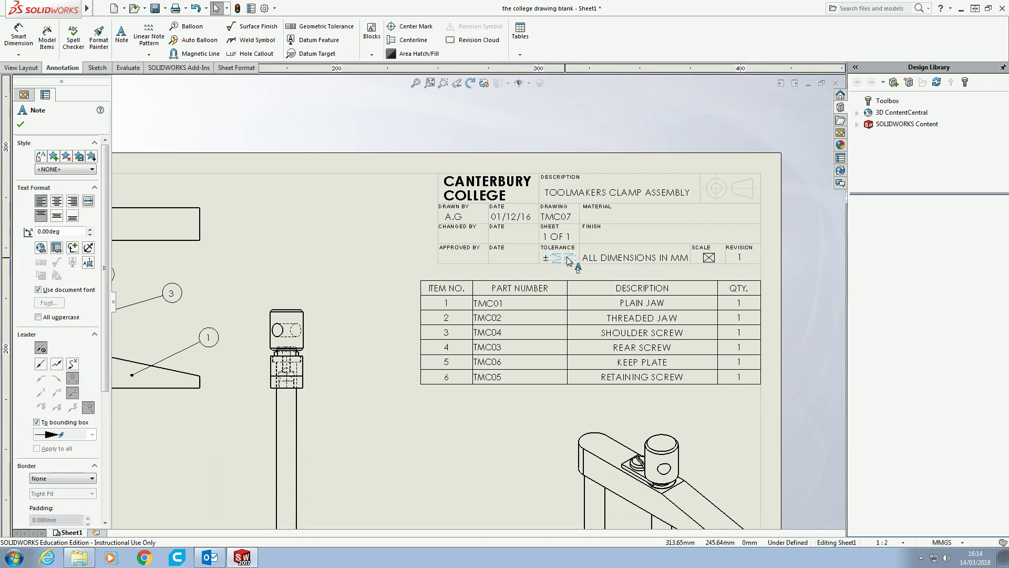
key(Escape)
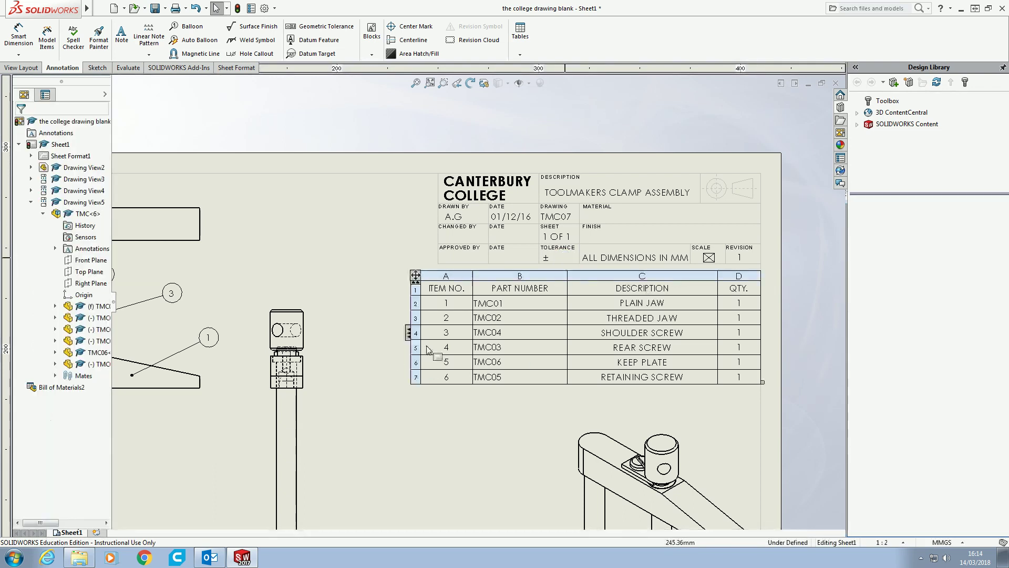
click(709, 259)
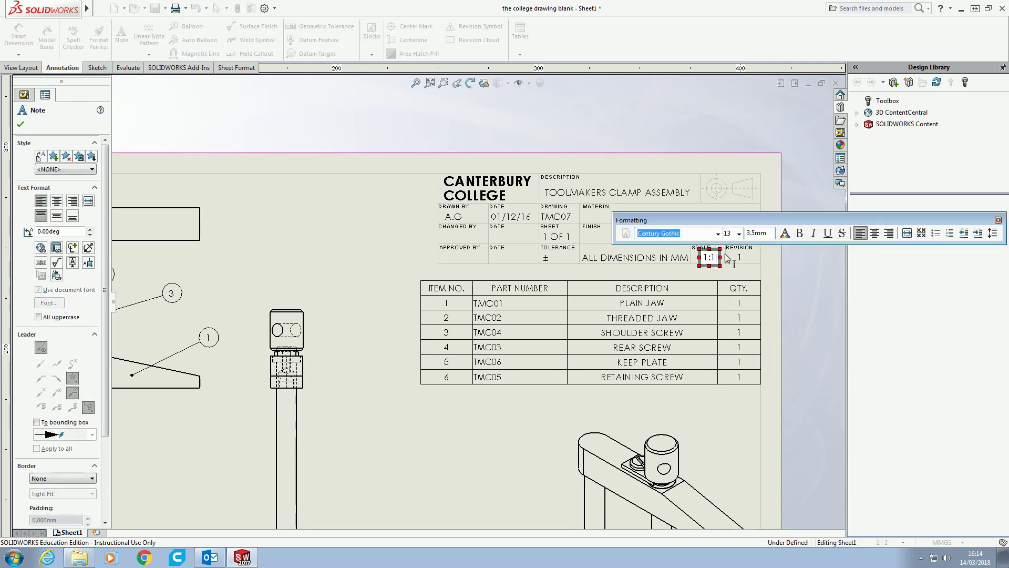
click(370, 235)
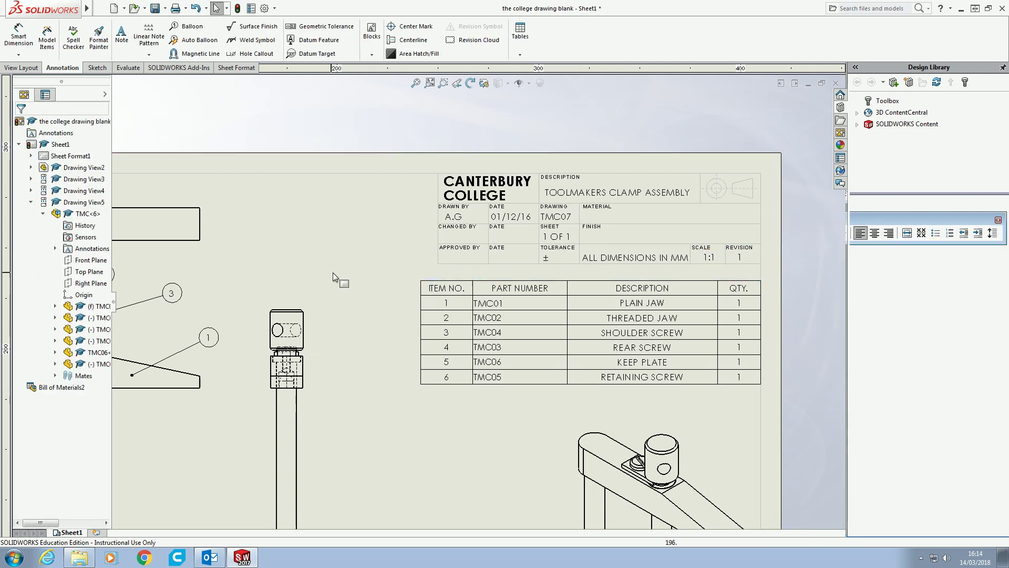
Step: Zoom out to fit the whole clamp drawing sheet in view
scroll(258, 267, up, 4)
scroll(439, 370, up, 1)
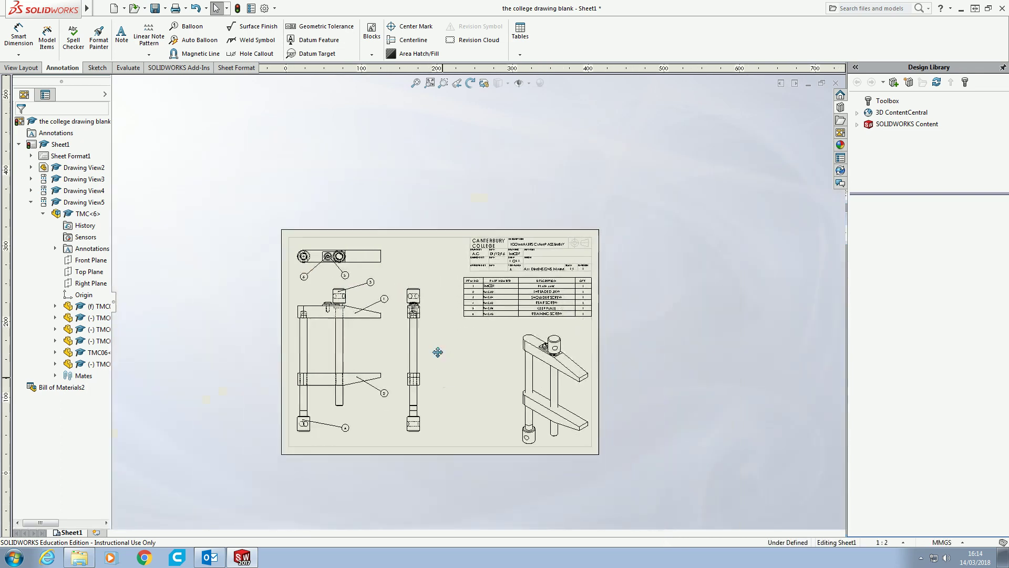
scroll(438, 331, down, 3)
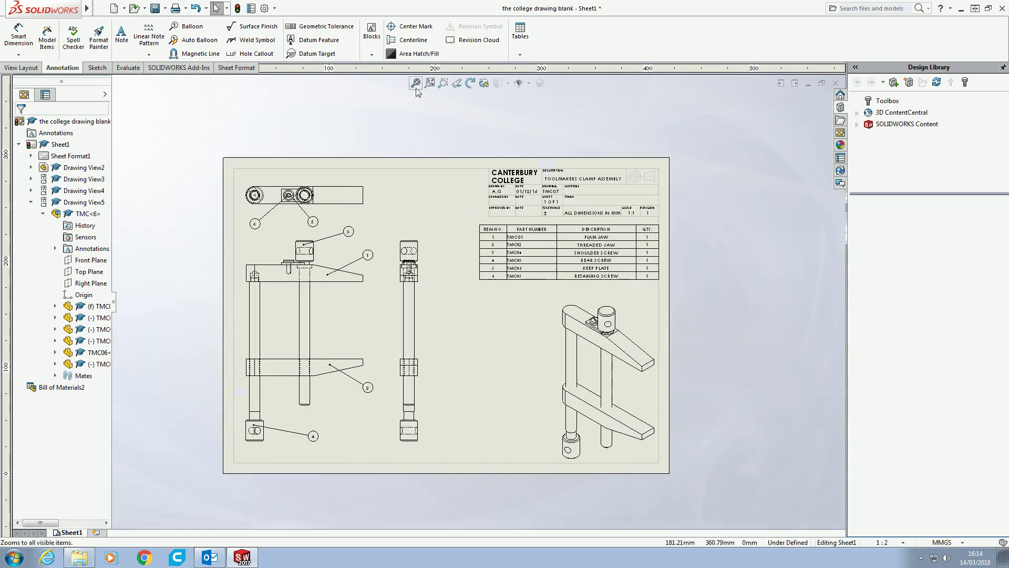
click(430, 83)
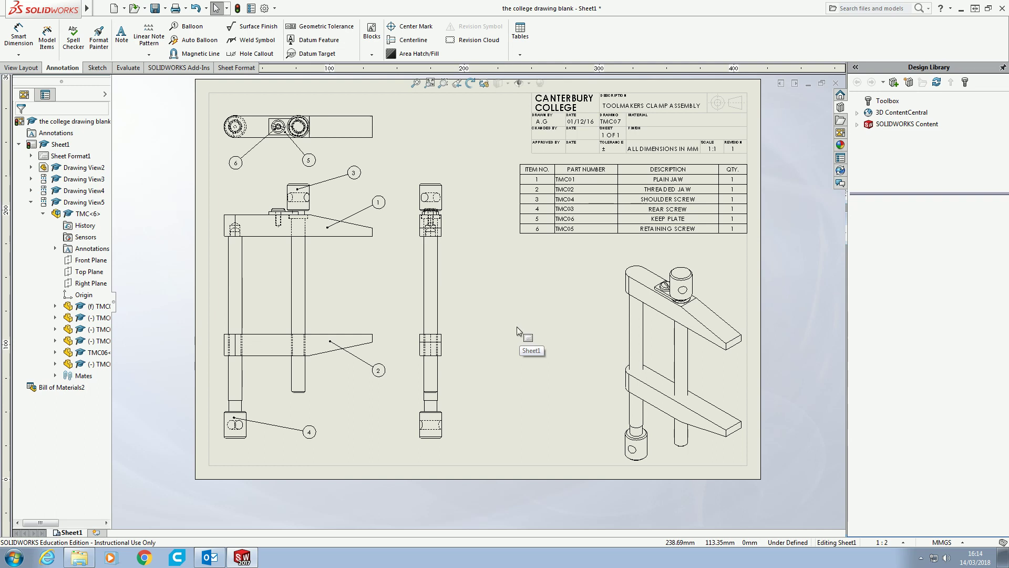